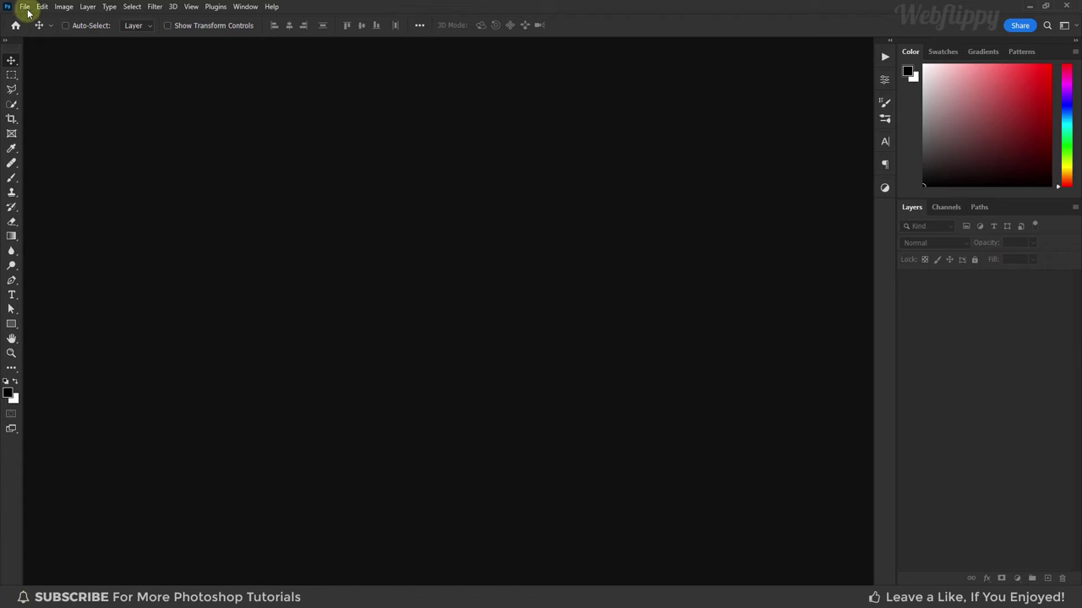
Step: Create a new blank 1920 × 1080 px document
{"action": "left_click", "coordinate": [24, 6]}
{"action": "left_click", "coordinate": [32, 19]}
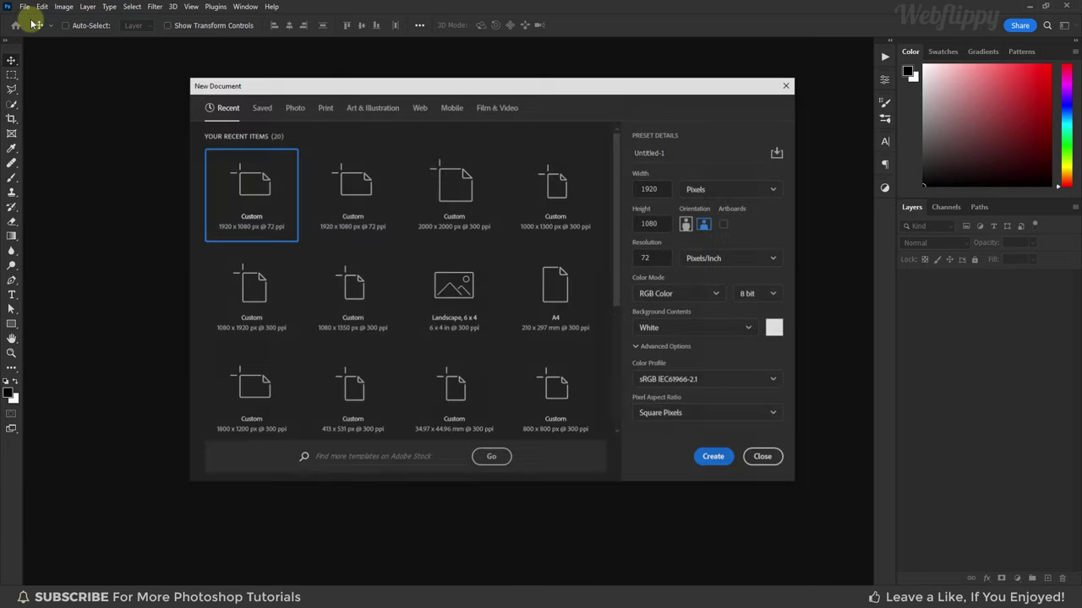
{"action": "double_click", "coordinate": [646, 188]}
{"action": "double_click", "coordinate": [652, 223]}
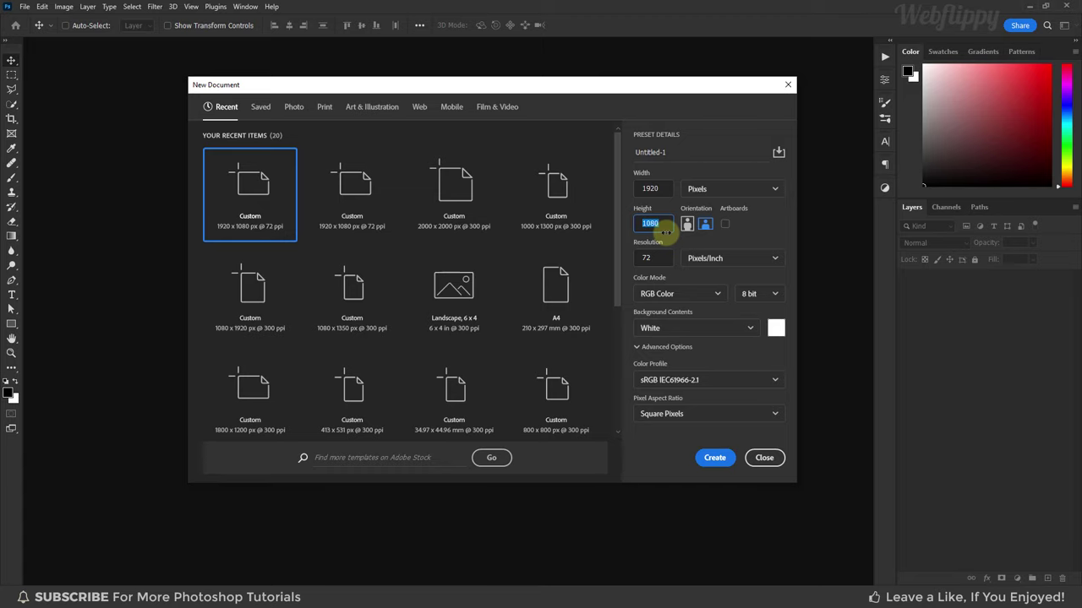
{"action": "left_click", "coordinate": [712, 461]}
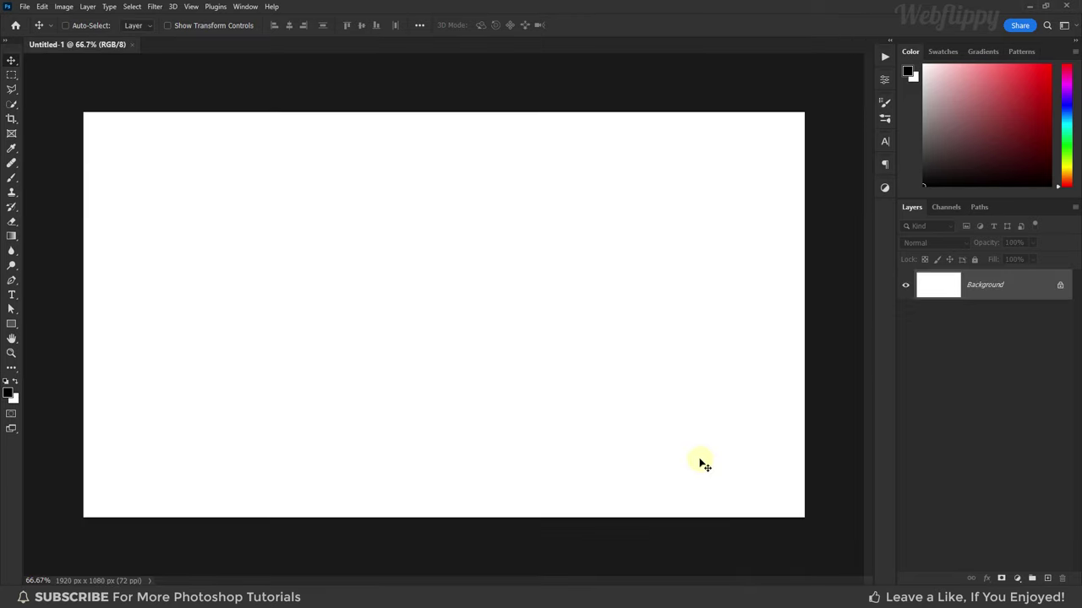
Step: Choose the Horizontal Type Tool with the Bold font style
{"action": "left_click", "coordinate": [12, 295]}
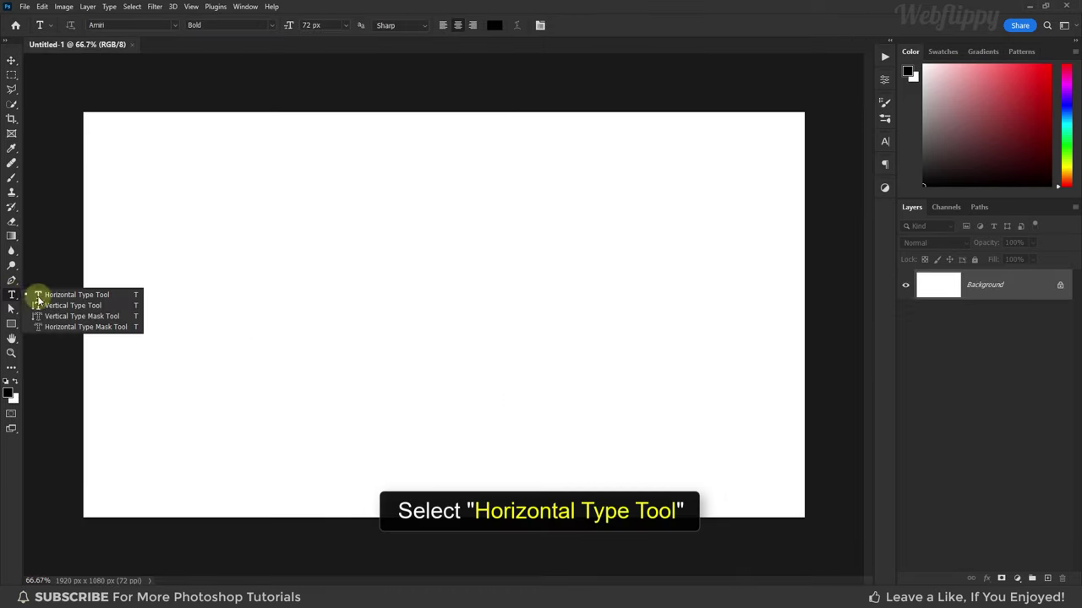
{"action": "left_click", "coordinate": [40, 292]}
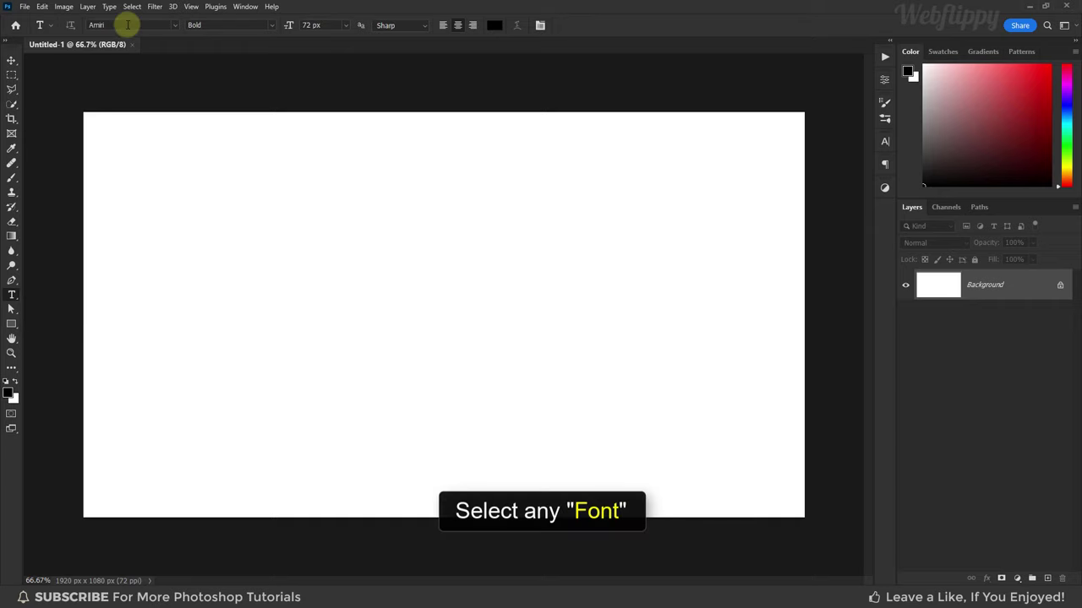
{"action": "left_click", "coordinate": [269, 25]}
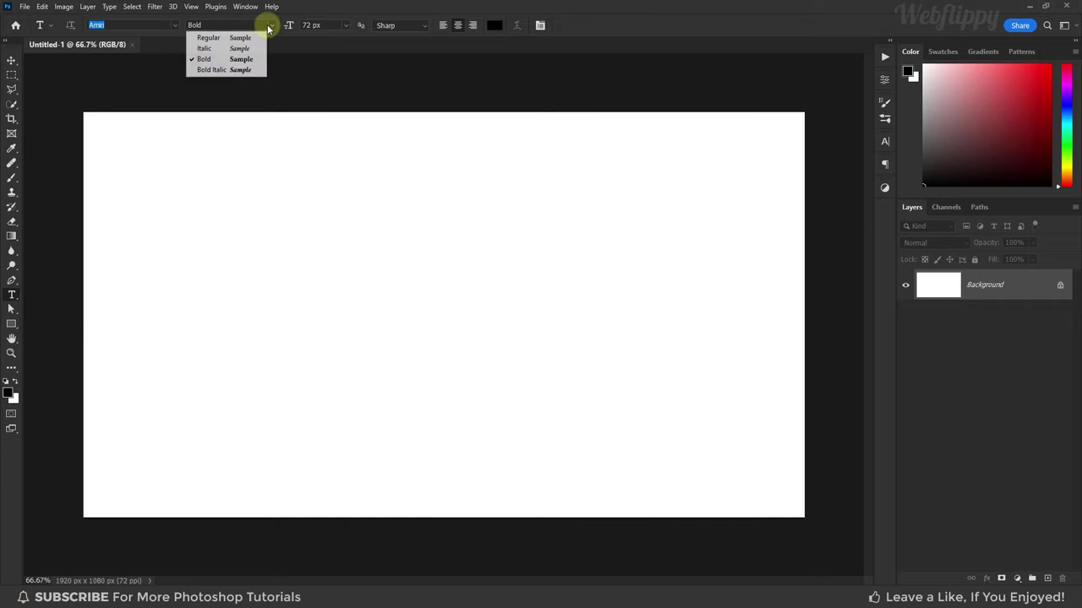
{"action": "left_click", "coordinate": [228, 60]}
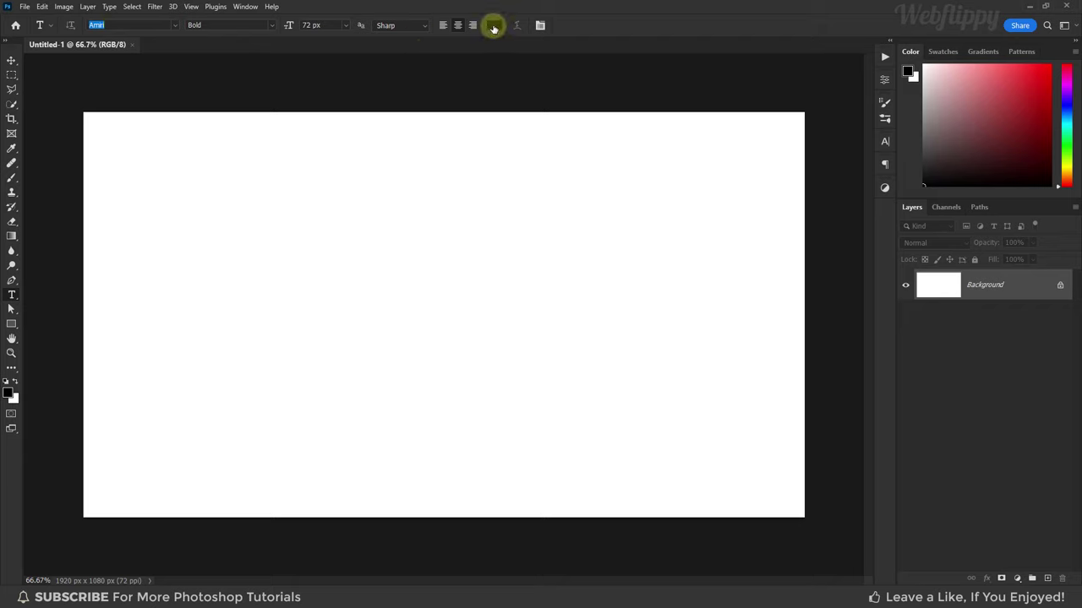
Step: Set a near-black text colour and start a text layer near the canvas centre
{"action": "left_click", "coordinate": [494, 25]}
{"action": "left_click_drag", "start_coordinate": [722, 269], "coordinate": [713, 325]}
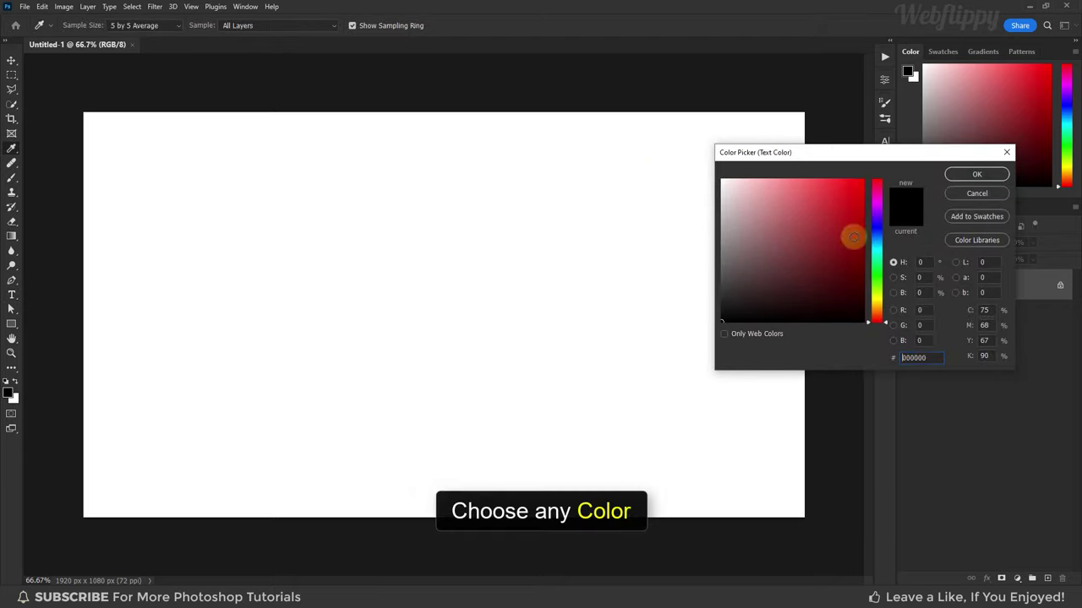
{"action": "left_click", "coordinate": [956, 174]}
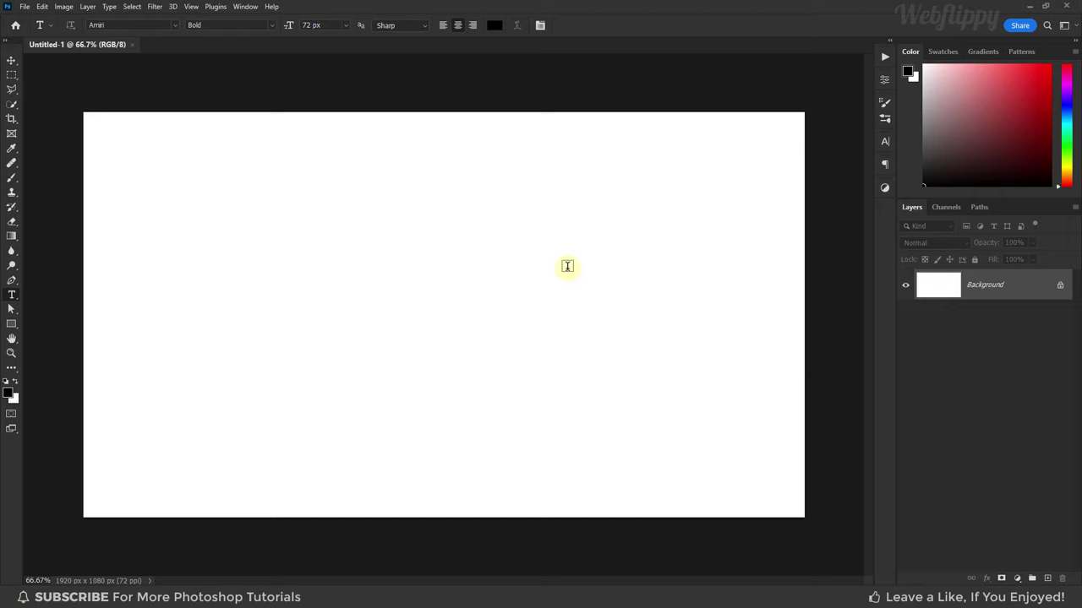
{"action": "left_click", "coordinate": [431, 299]}
Step: Type GLASS and scale it up to span most of the canvas width
{"action": "type", "text": "GLA"}
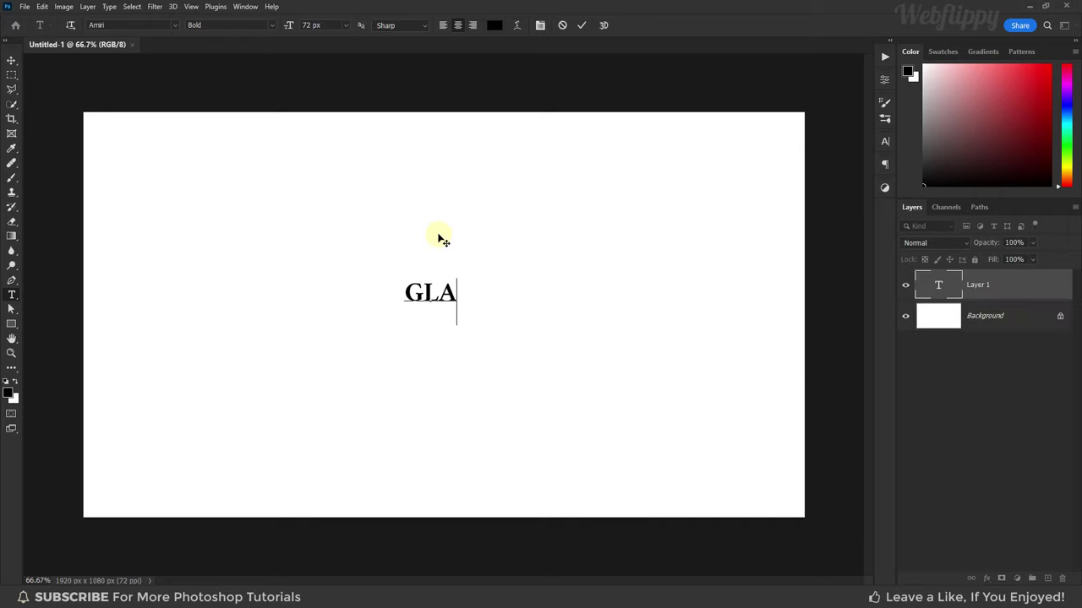
{"action": "type", "text": "SS"}
{"action": "left_click", "coordinate": [11, 60]}
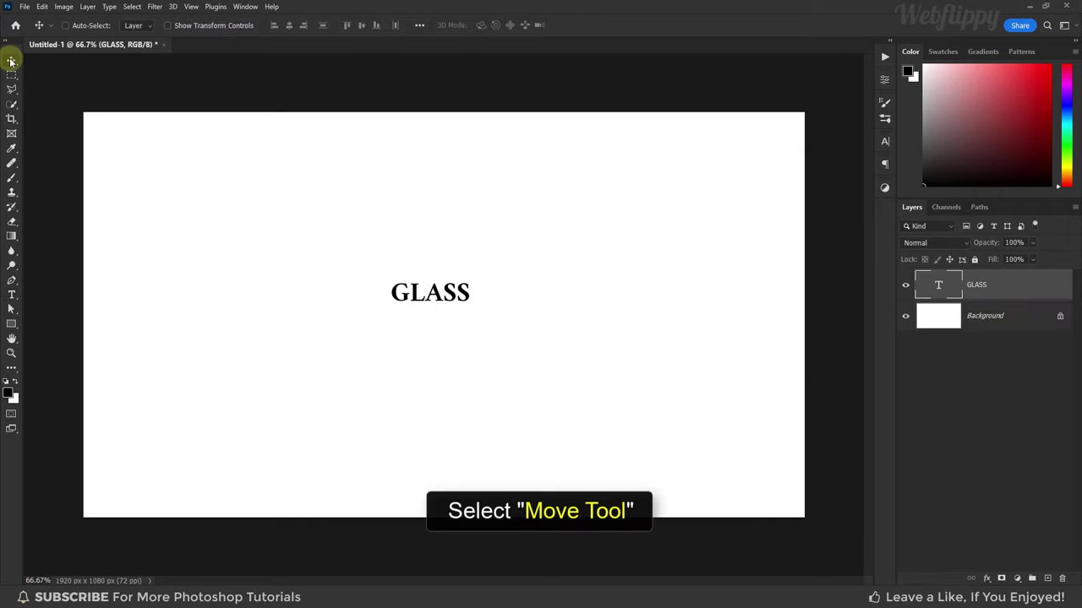
{"action": "key", "text": "ctrl+t"}
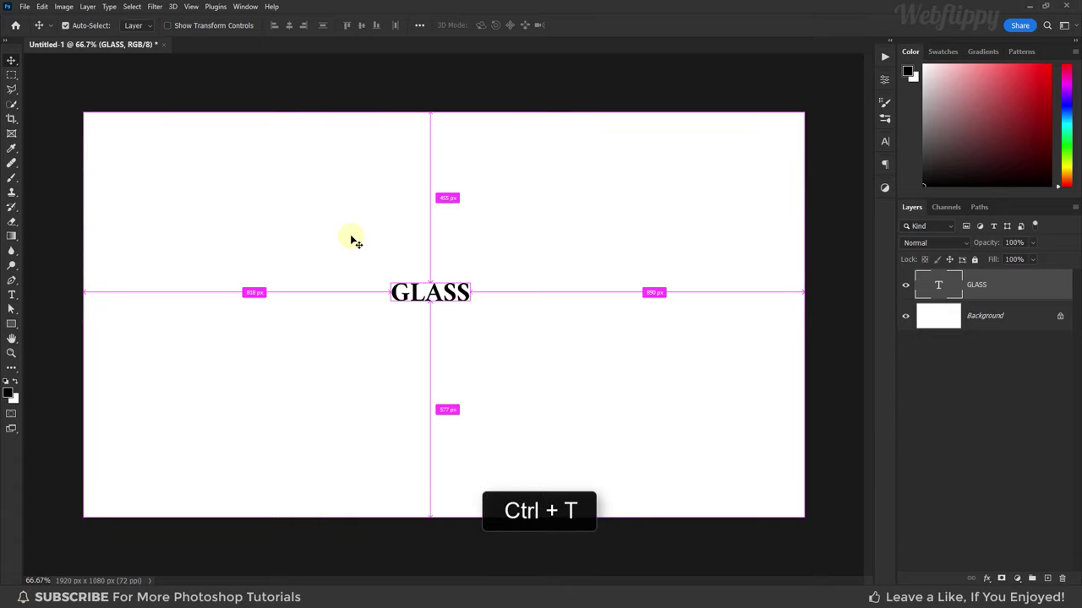
{"action": "left_click_drag", "start_coordinate": [468, 323], "coordinate": [708, 450]}
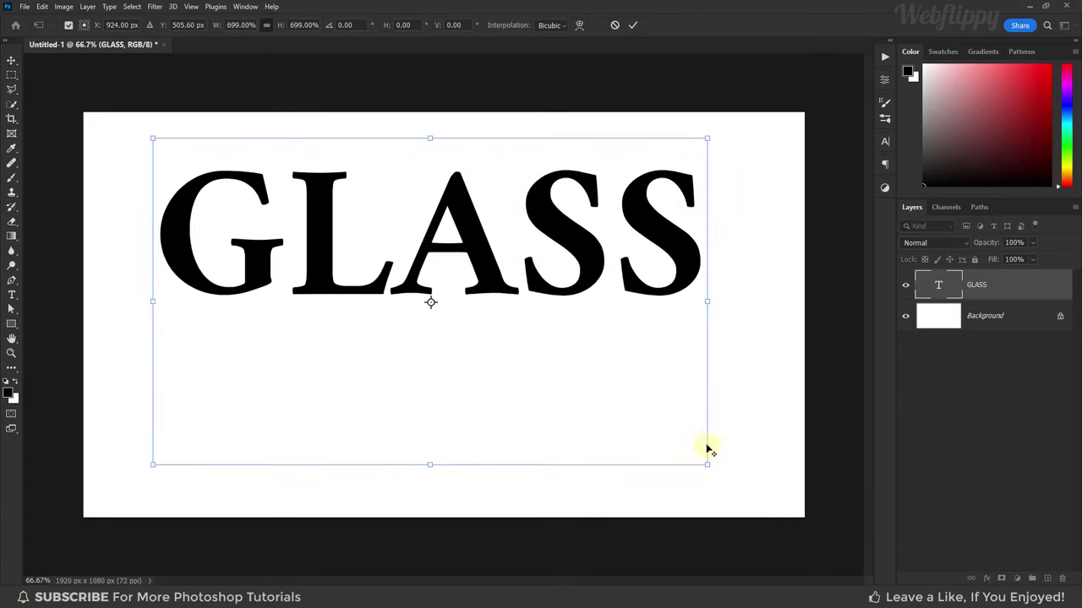
{"action": "left_click", "coordinate": [633, 27]}
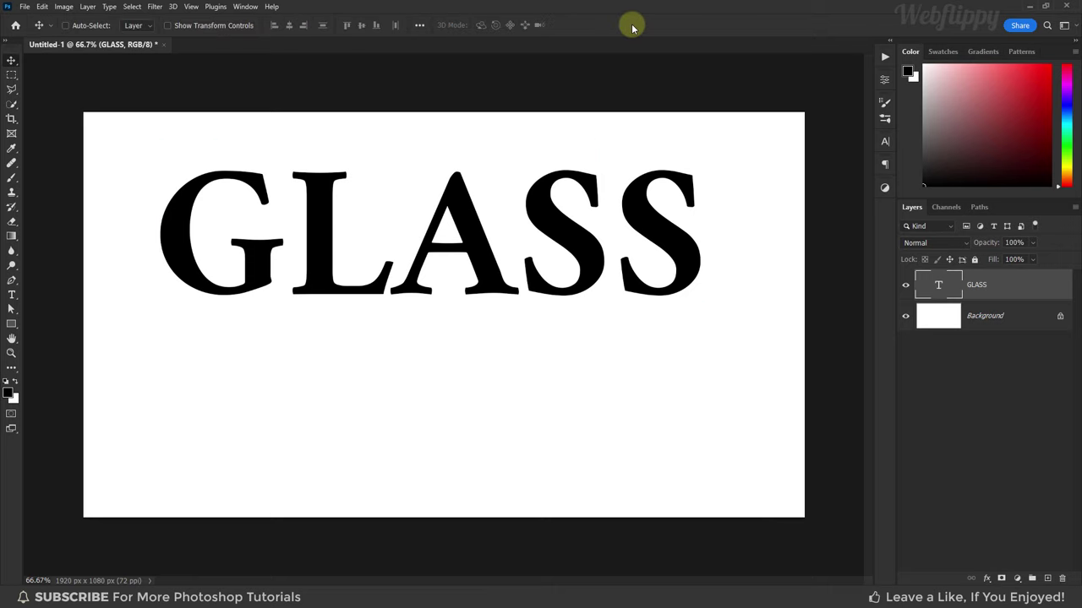
Step: Centre the GLASS text horizontally and vertically on the canvas
{"action": "key", "text": "ctrl+a"}
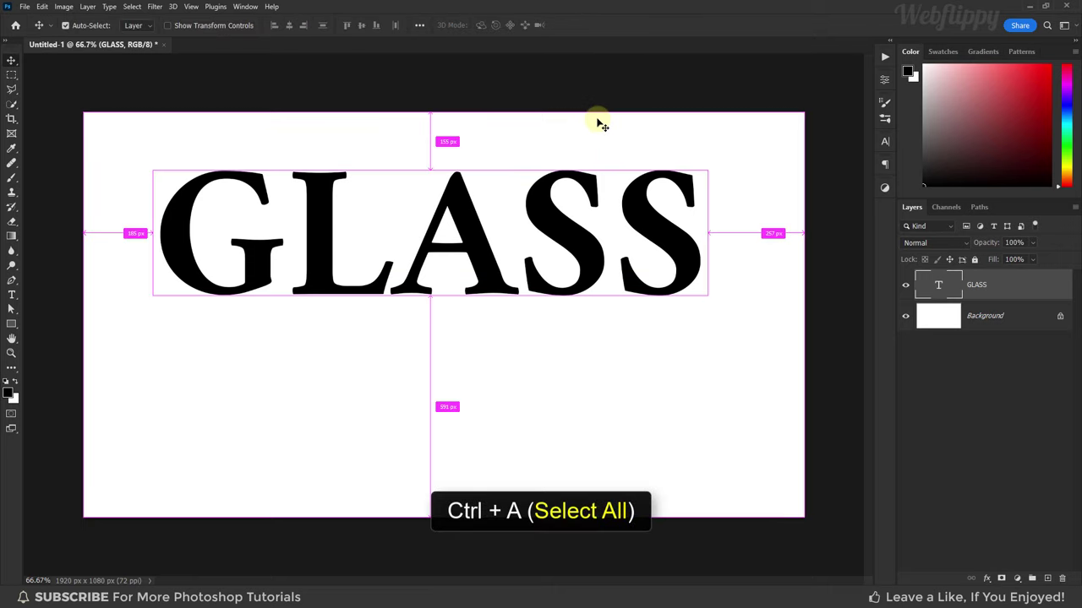
{"action": "left_click", "coordinate": [289, 27]}
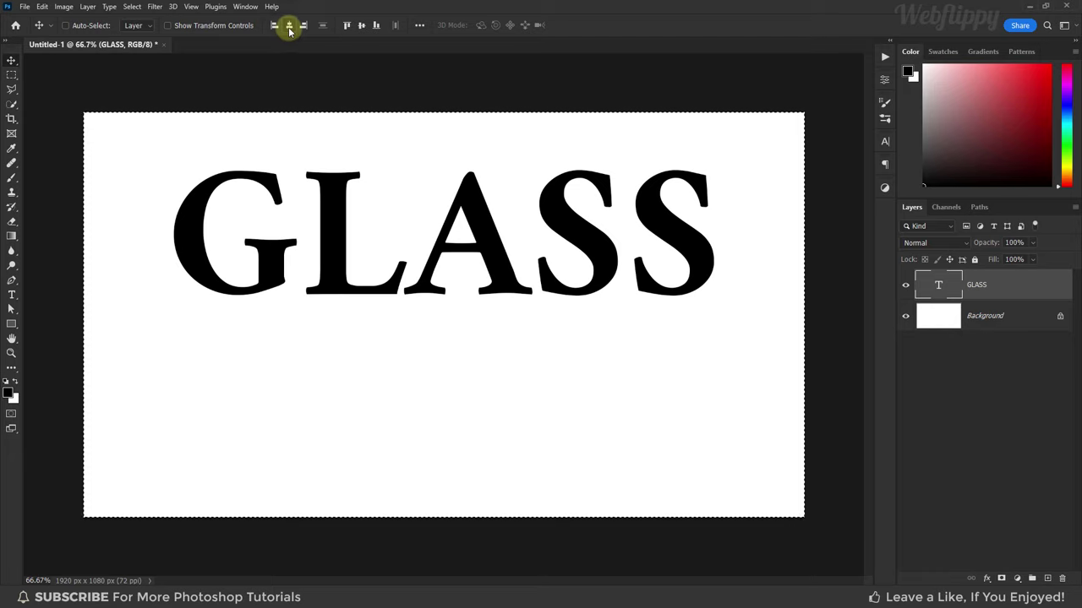
{"action": "left_click", "coordinate": [362, 27]}
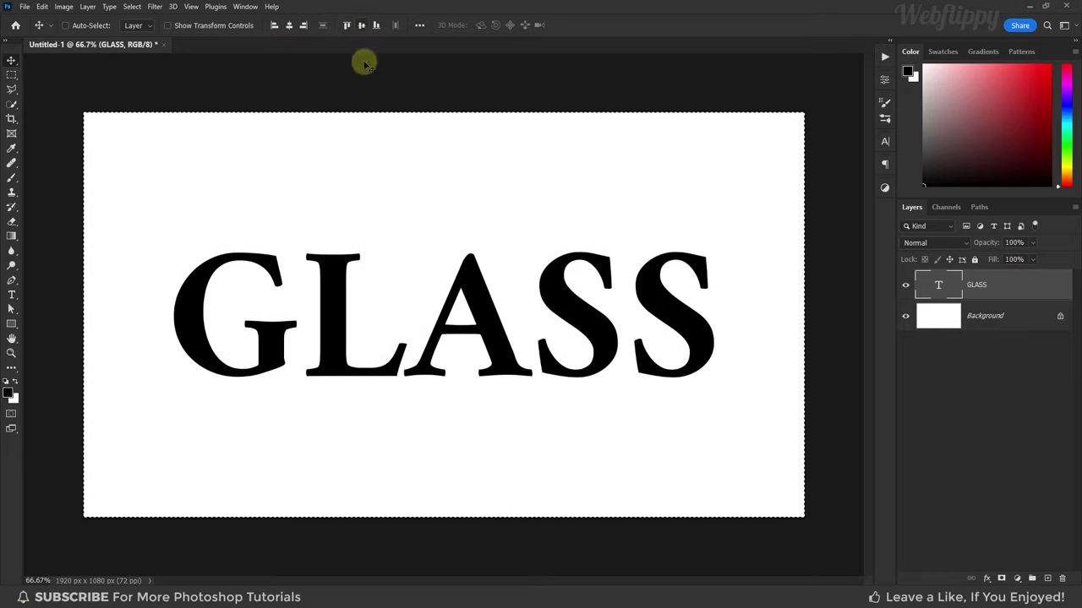
{"action": "key", "text": "ctrl+d"}
{"action": "key", "text": "ctrl+d"}
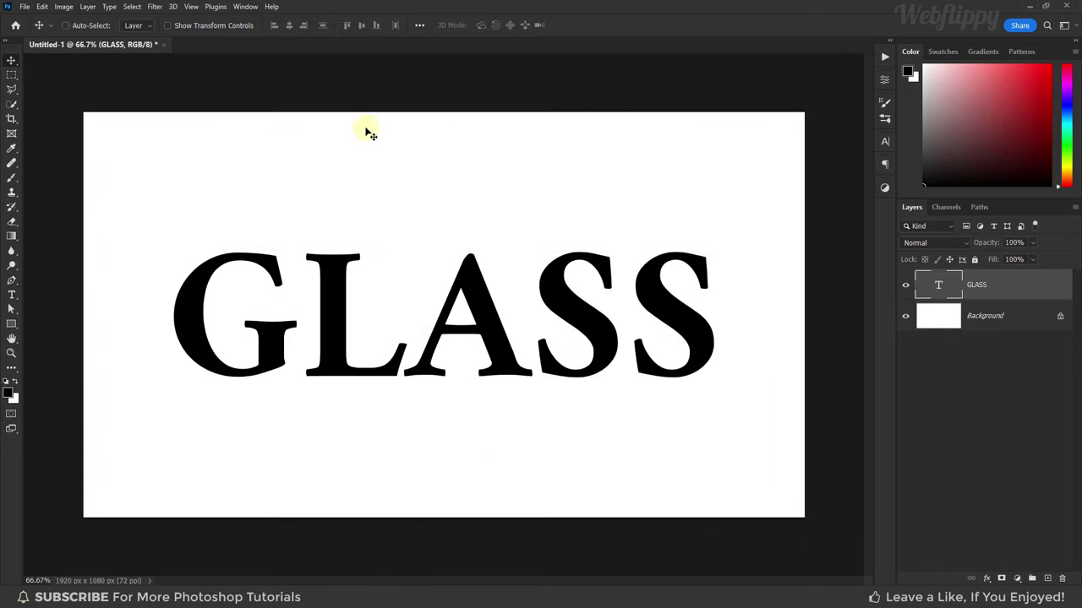
Step: Add a light periwinkle blue (#90a5ff) Solid Color fill layer above the Background
{"action": "left_click", "coordinate": [970, 321]}
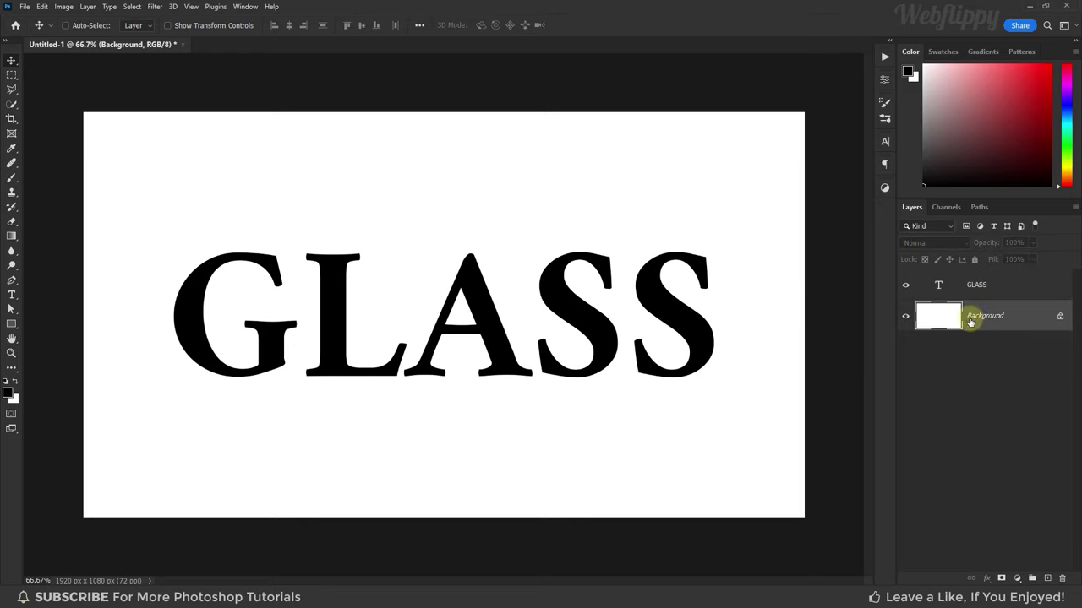
{"action": "left_click", "coordinate": [1017, 579]}
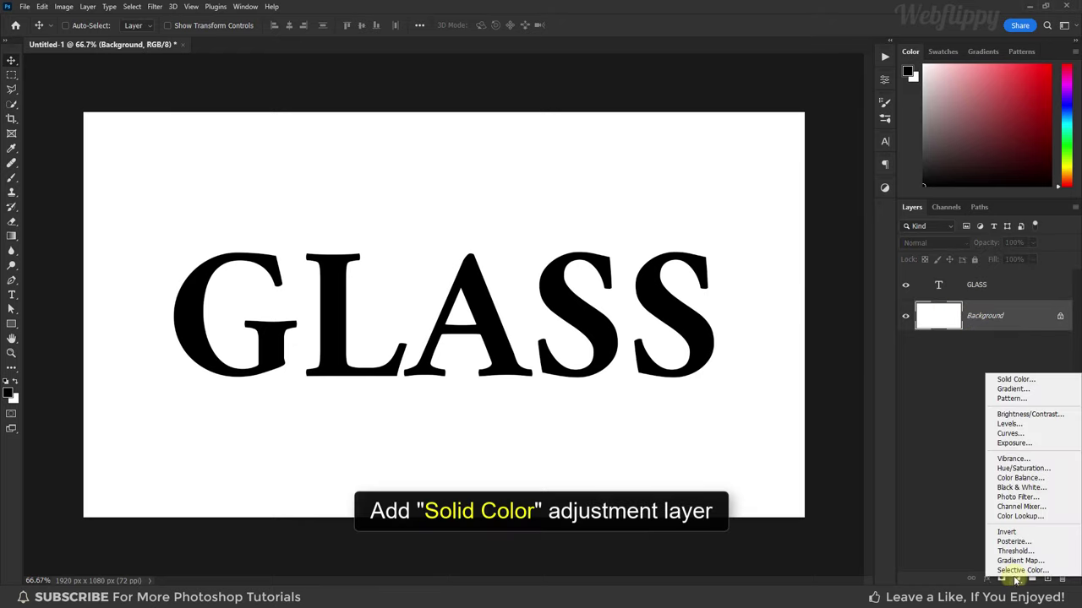
{"action": "left_click", "coordinate": [1015, 379]}
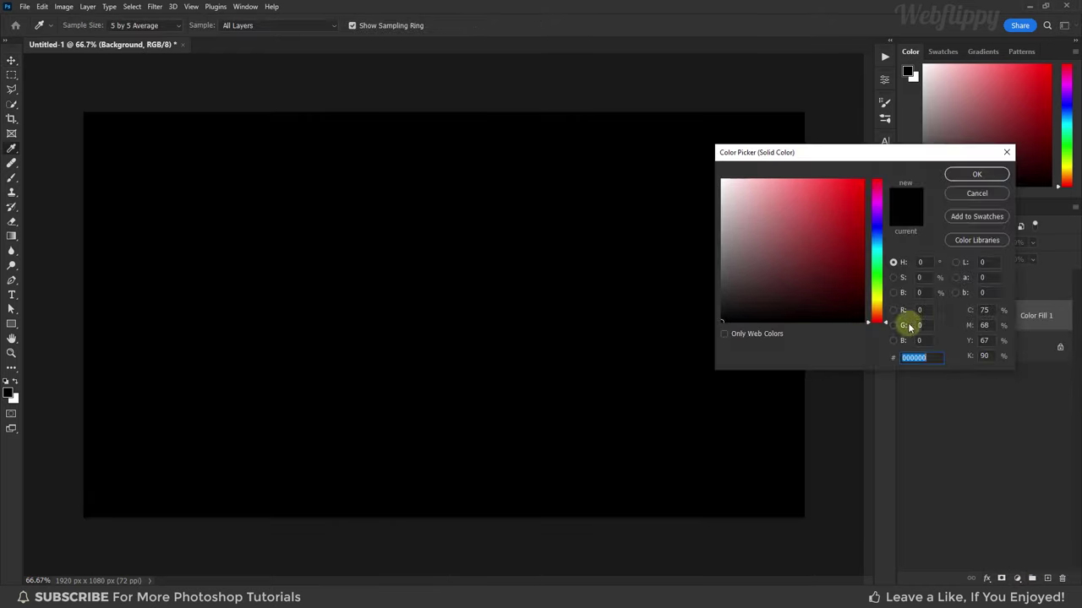
{"action": "left_click_drag", "start_coordinate": [779, 228], "coordinate": [756, 180]}
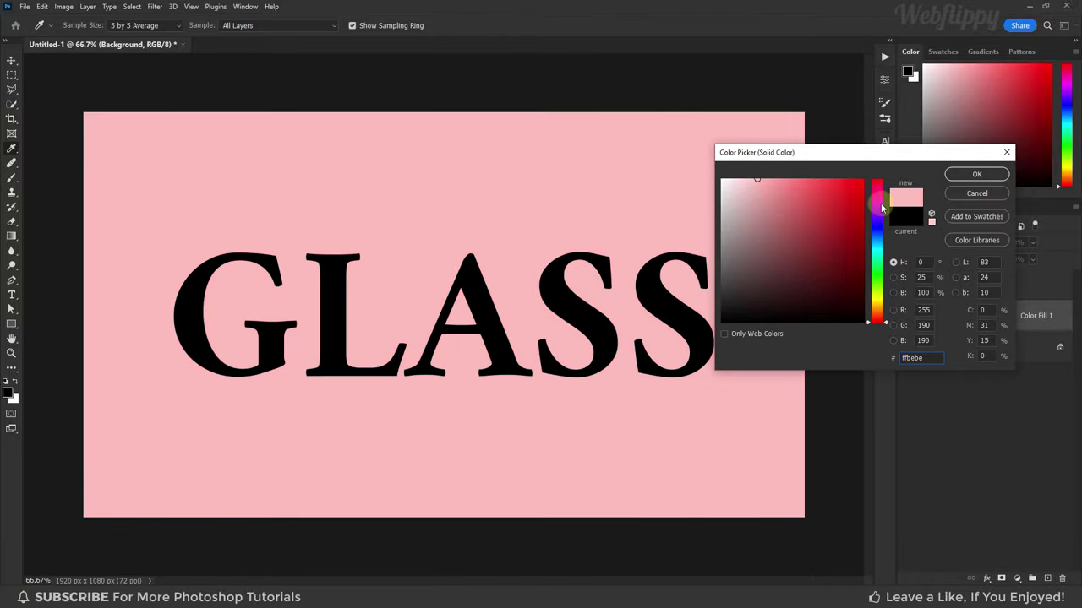
{"action": "left_click", "coordinate": [876, 240]}
{"action": "mouse_move", "coordinate": [876, 265]}
{"action": "left_mouse_down"}
{"action": "mouse_move", "coordinate": [876, 307]}
{"action": "mouse_move", "coordinate": [875, 227]}
{"action": "mouse_move", "coordinate": [883, 231]}
{"action": "left_mouse_up"}
{"action": "left_click_drag", "start_coordinate": [798, 190], "coordinate": [783, 173]}
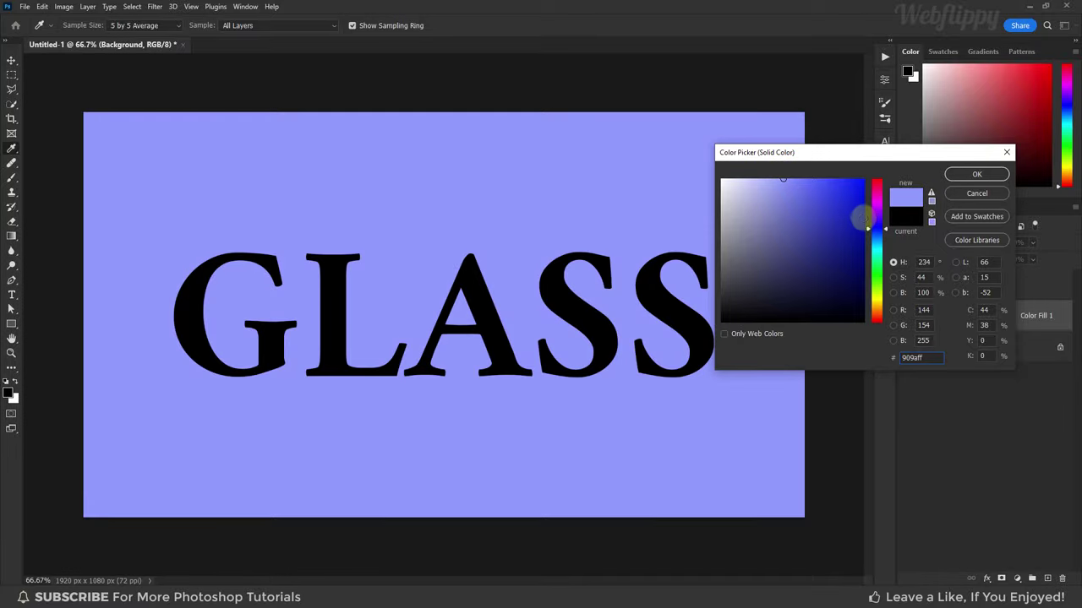
{"action": "left_click", "coordinate": [972, 174]}
{"action": "left_click", "coordinate": [976, 285]}
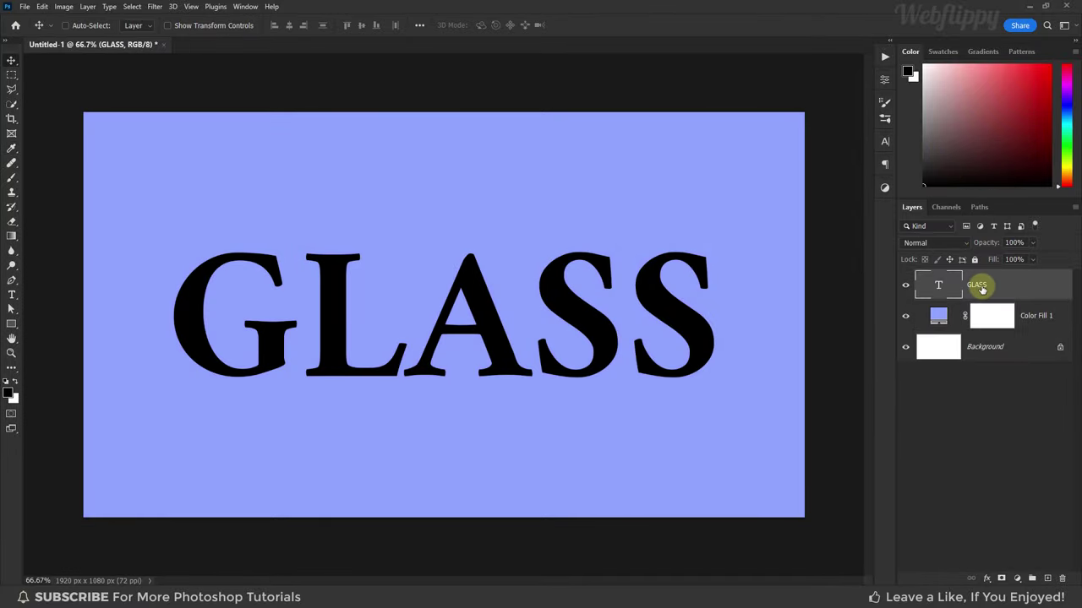
Step: Set the GLASS layer's Fill Opacity to 0% and enable Bevel & Emboss
{"action": "right_click", "coordinate": [1010, 285]}
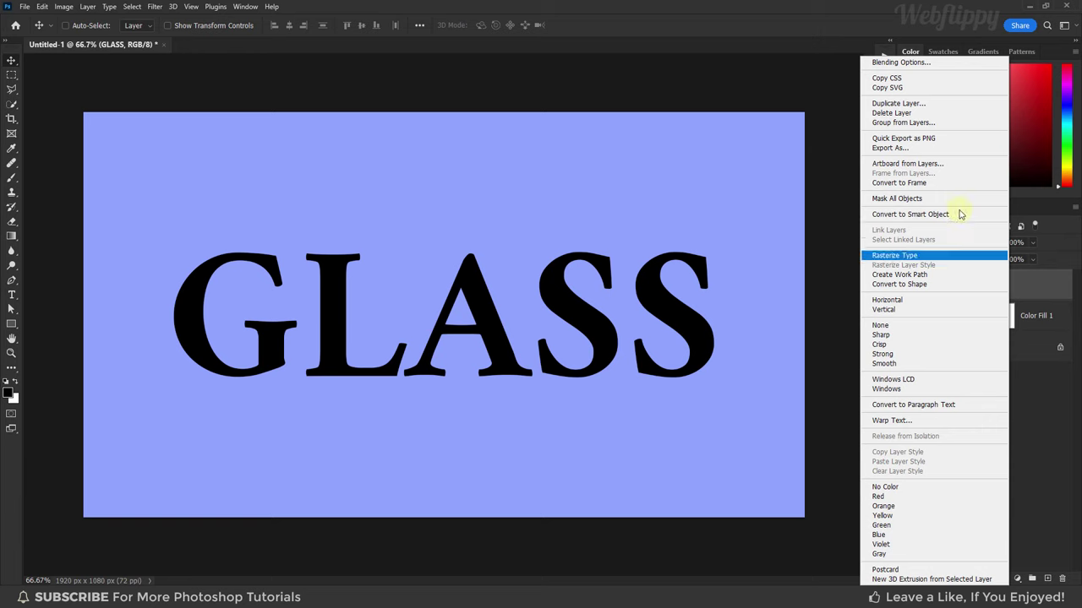
{"action": "left_click", "coordinate": [927, 70]}
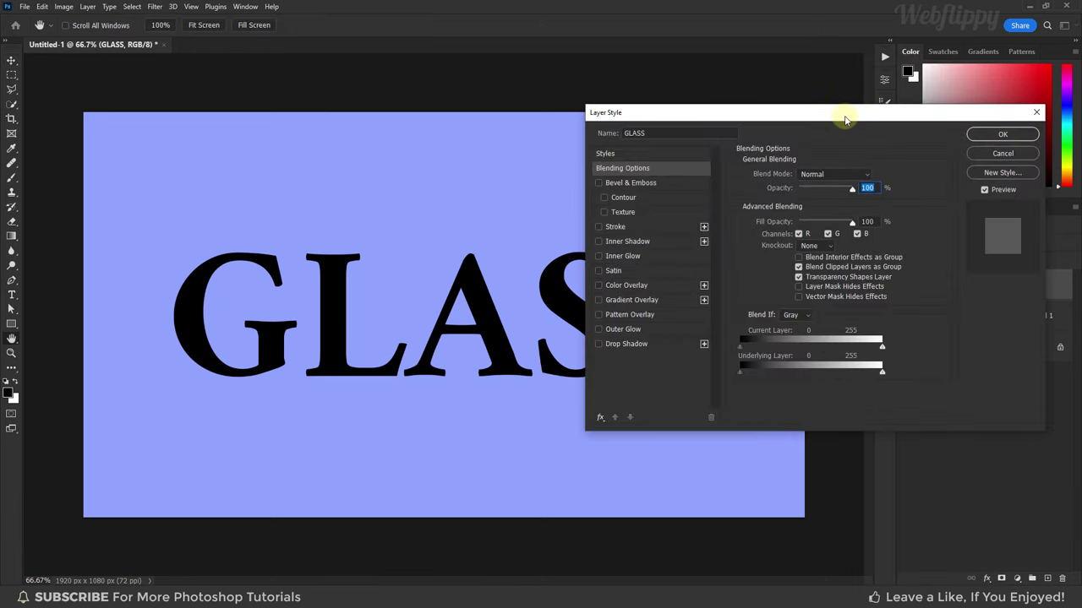
{"action": "left_click_drag", "start_coordinate": [845, 118], "coordinate": [847, 113]}
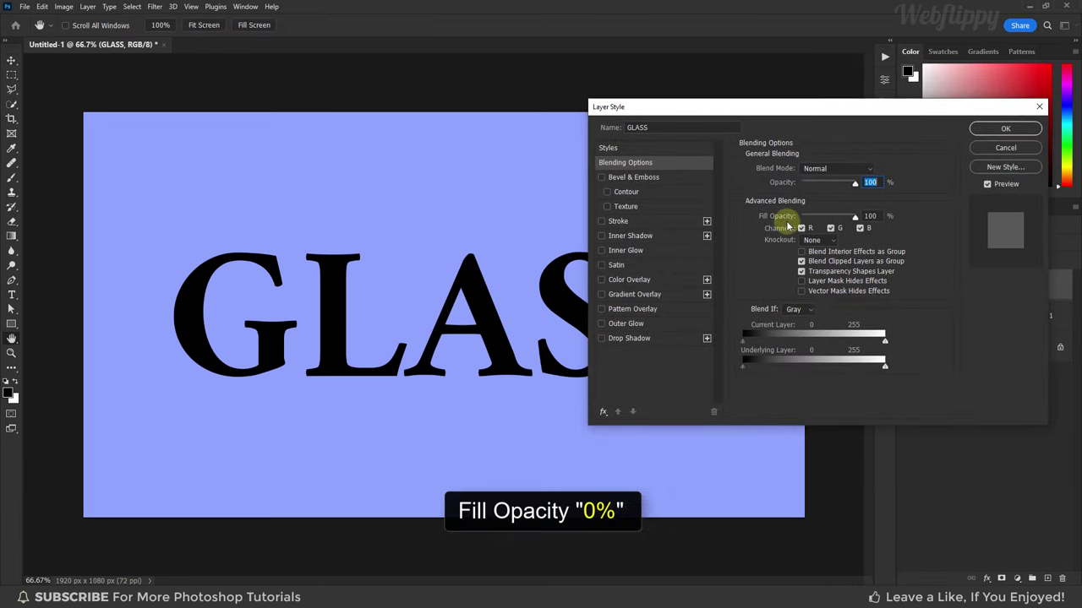
{"action": "left_click_drag", "start_coordinate": [855, 219], "coordinate": [801, 216]}
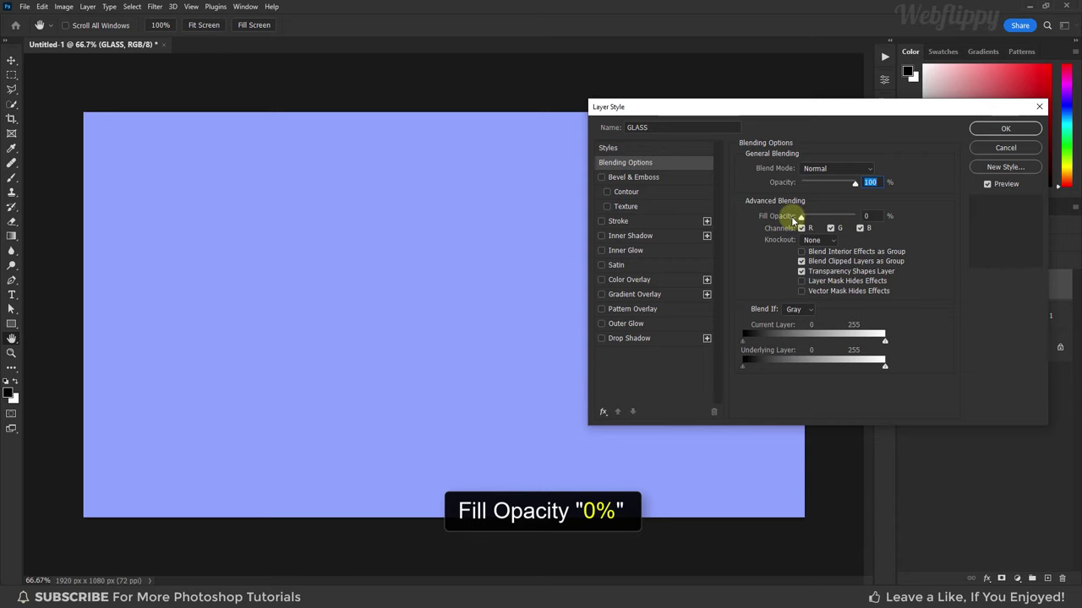
{"action": "left_click", "coordinate": [638, 178]}
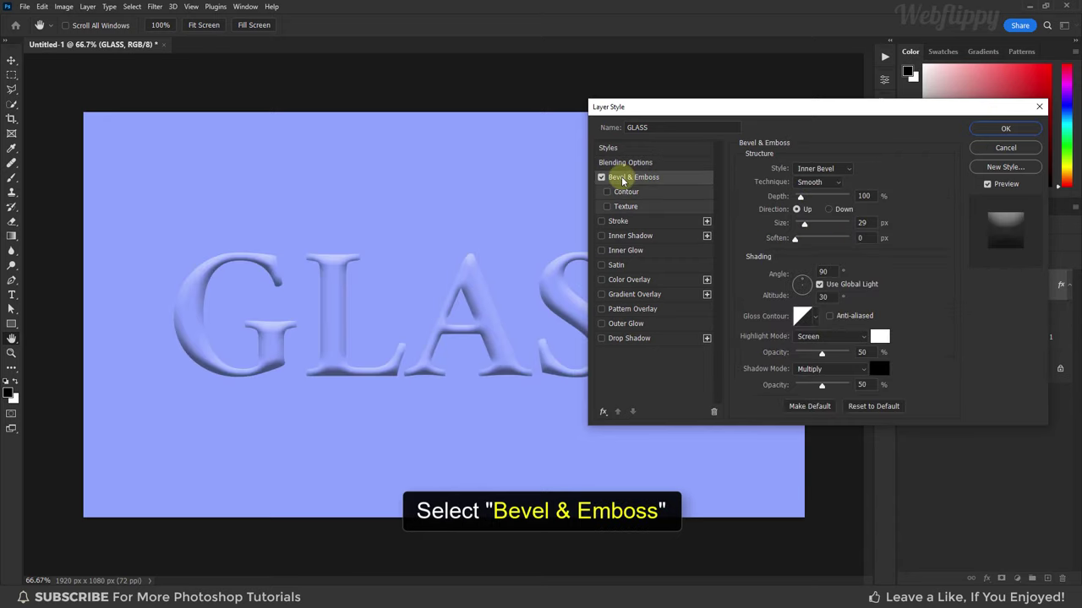
Step: Make the bevel a Smooth Pillow Emboss with depth 180% and size 25 px
{"action": "left_click", "coordinate": [848, 171]}
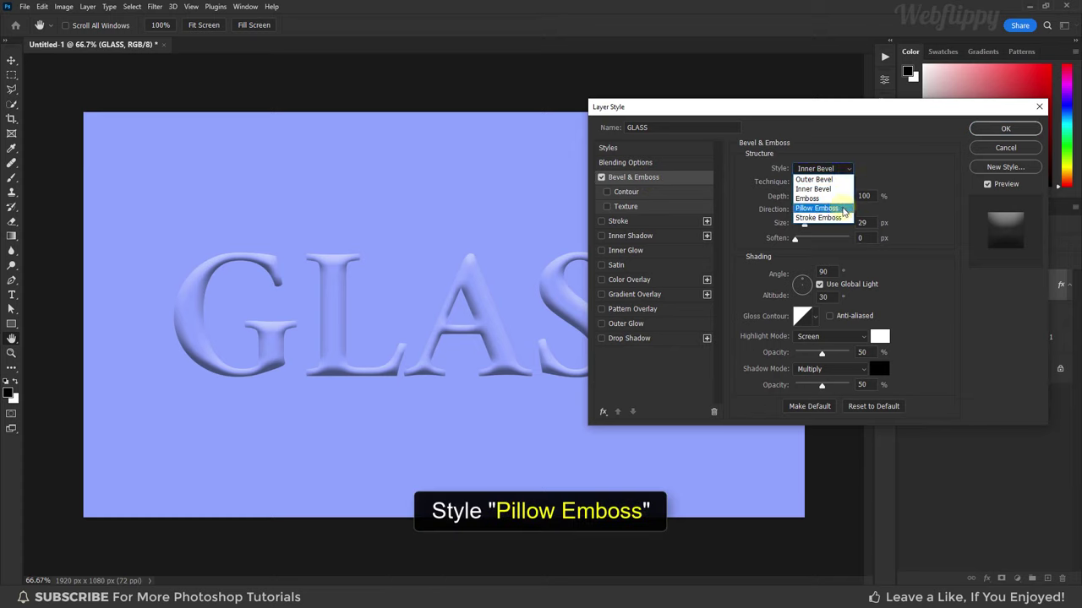
{"action": "left_click", "coordinate": [843, 209]}
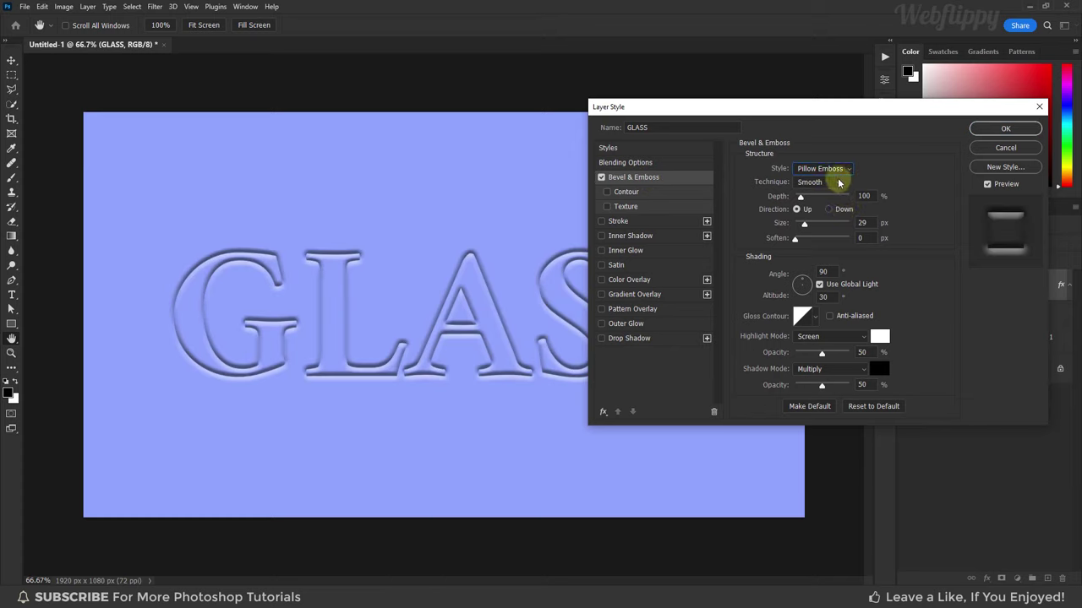
{"action": "left_click", "coordinate": [839, 183]}
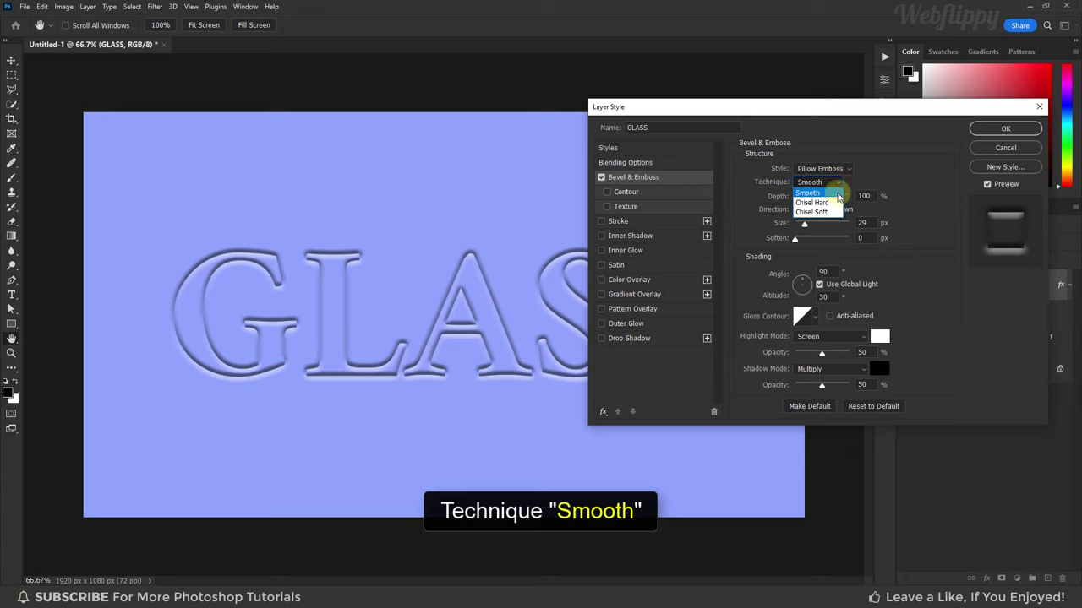
{"action": "left_click", "coordinate": [839, 196]}
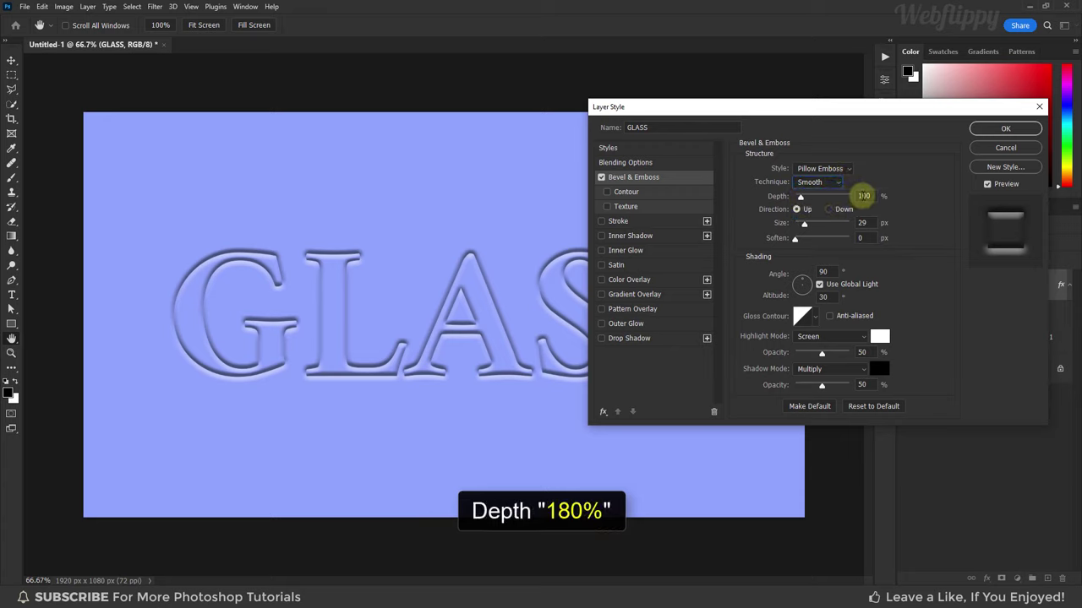
{"action": "double_click", "coordinate": [863, 196]}
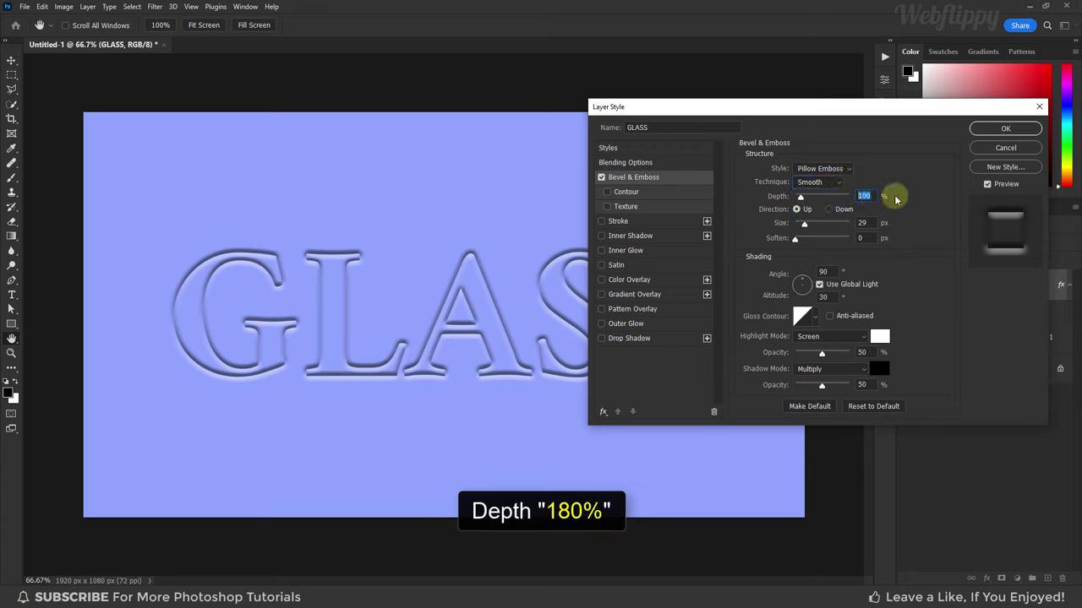
{"action": "type", "text": "180"}
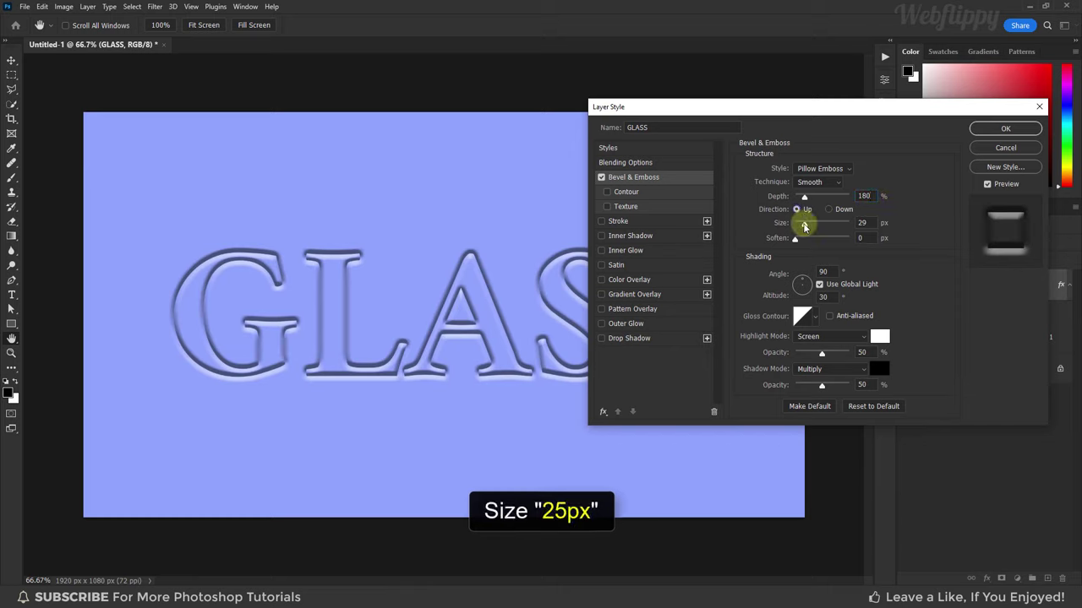
{"action": "double_click", "coordinate": [862, 222]}
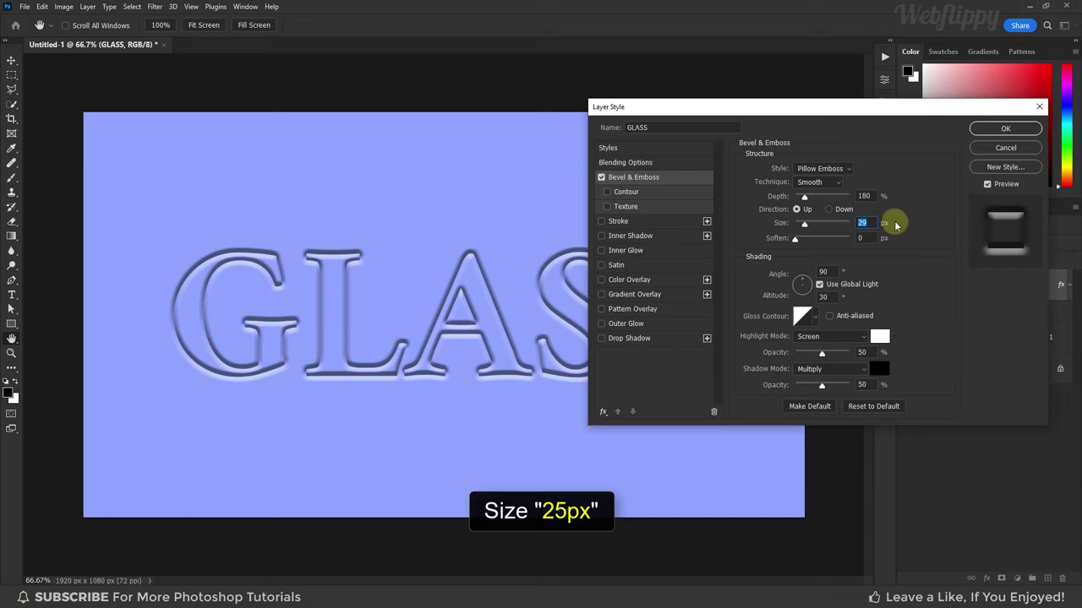
{"action": "type", "text": "25"}
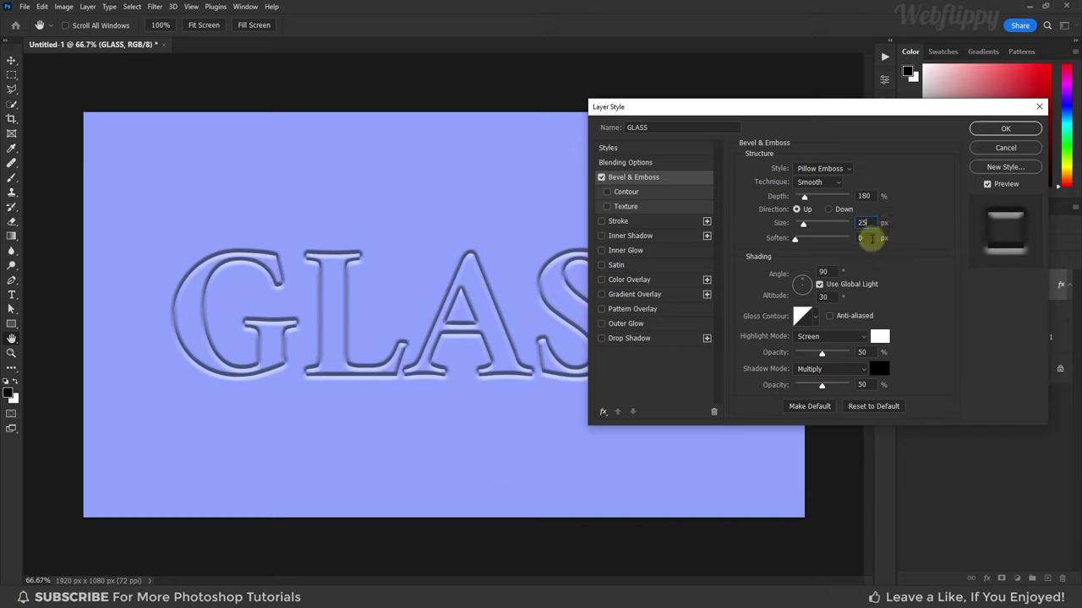
Step: Turn off Use Global Light and set the shading angle 130° and altitude 35°
{"action": "left_click", "coordinate": [819, 285]}
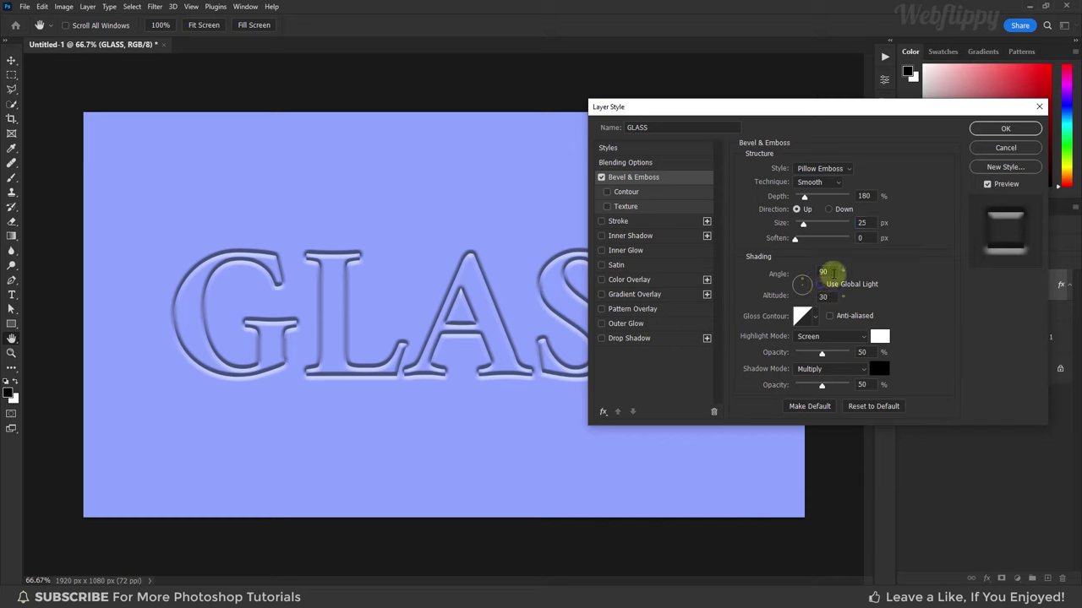
{"action": "double_click", "coordinate": [822, 271]}
{"action": "type", "text": "1"}
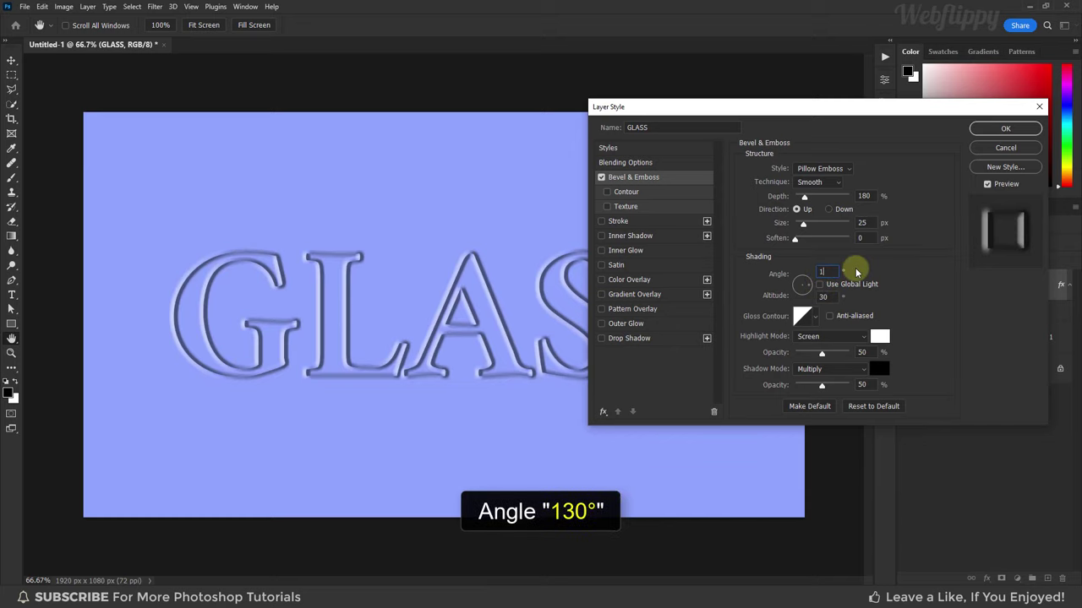
{"action": "type", "text": "30"}
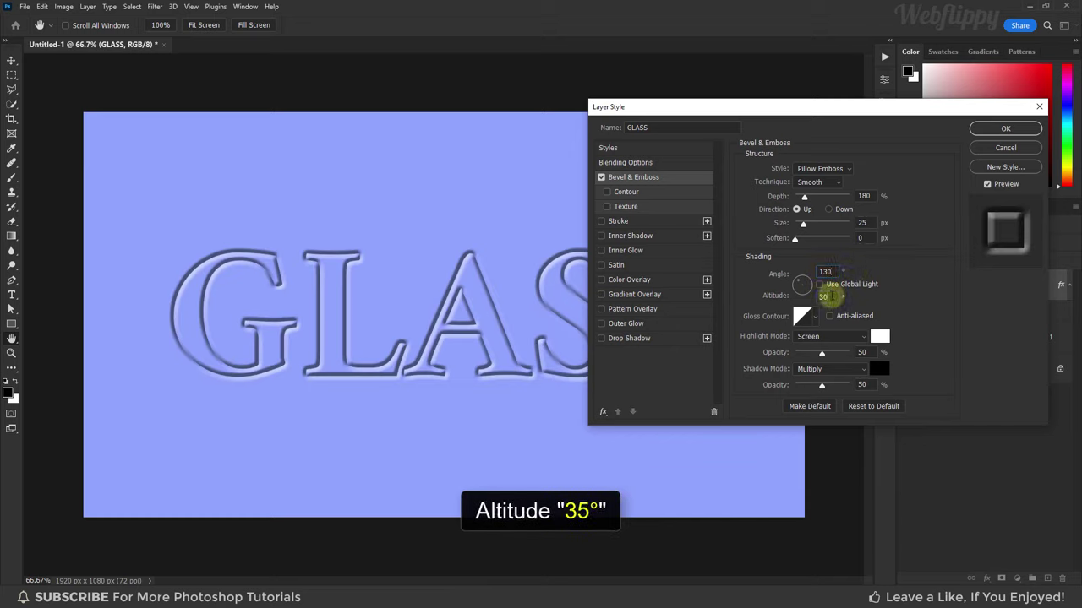
{"action": "double_click", "coordinate": [822, 297]}
{"action": "type", "text": "35"}
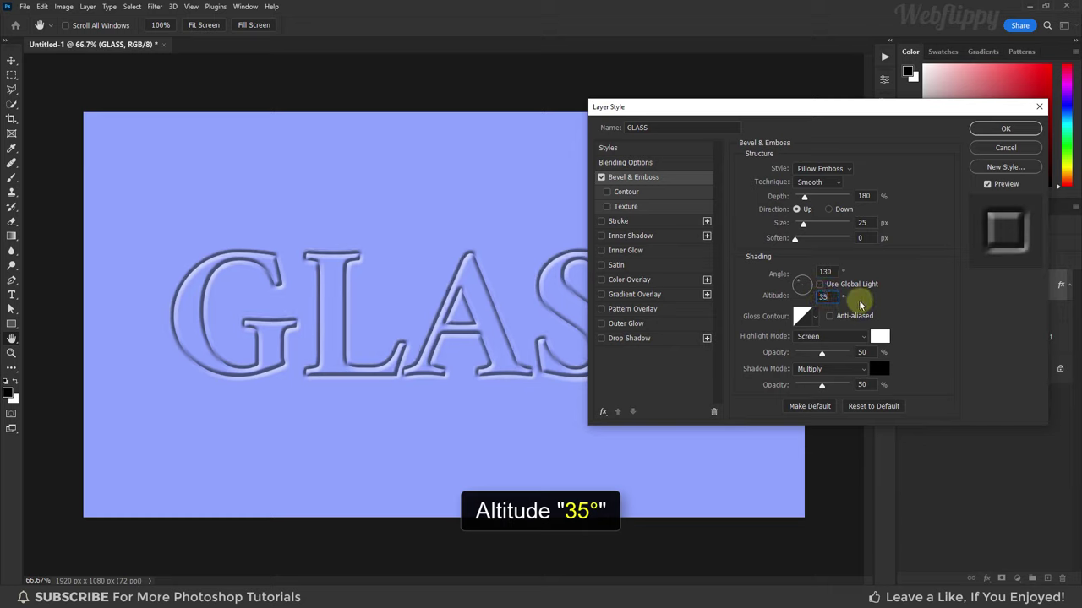
{"action": "left_click", "coordinate": [816, 320]}
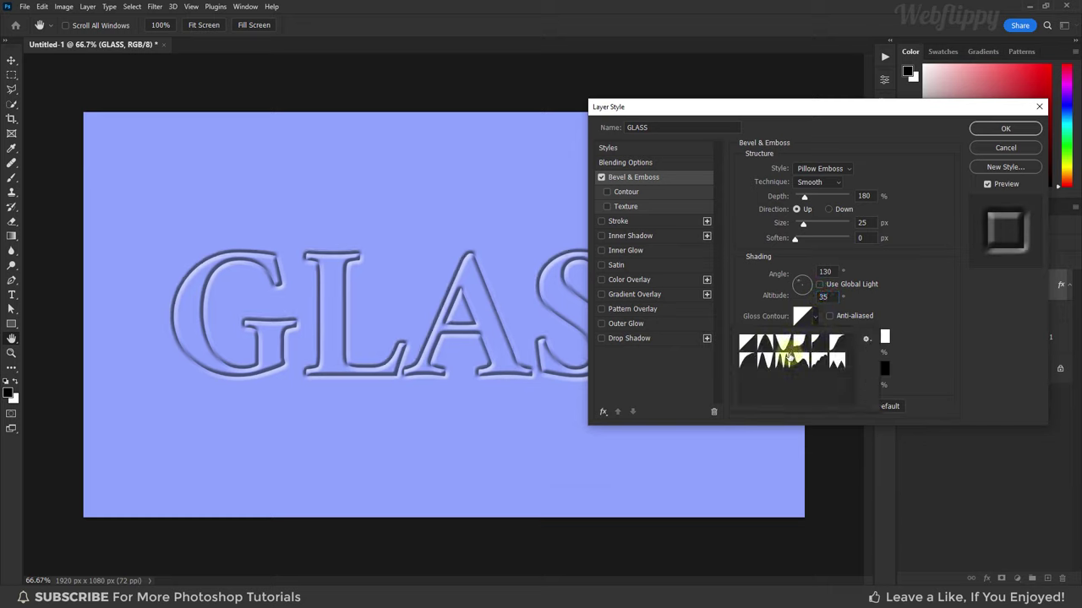
Step: Apply the ring gloss contour and set highlights to Linear Dodge (Add), white, 80%
{"action": "left_click", "coordinate": [784, 363]}
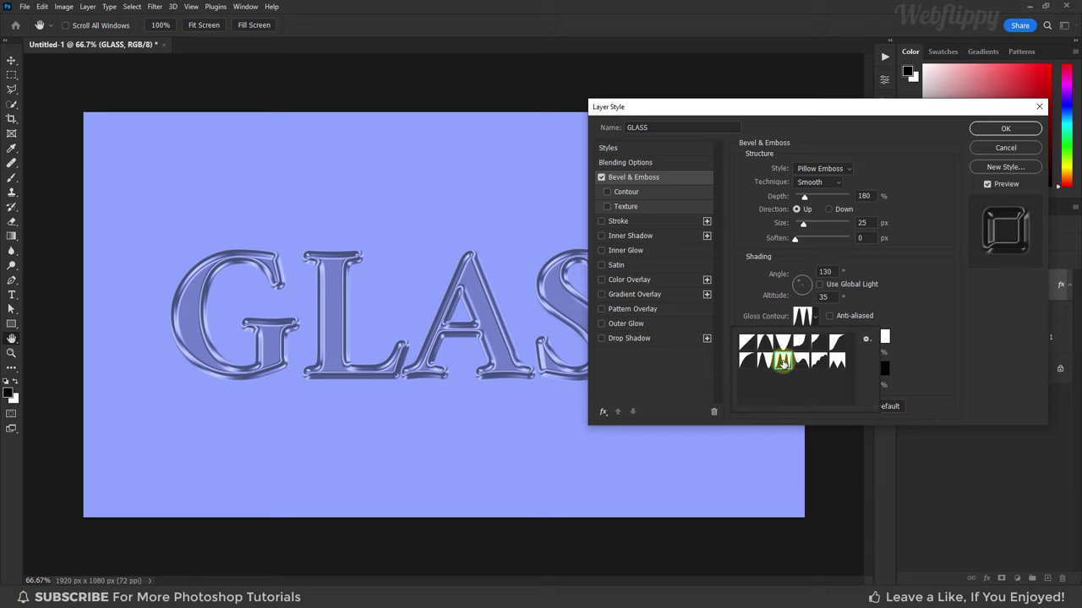
{"action": "left_click", "coordinate": [815, 317]}
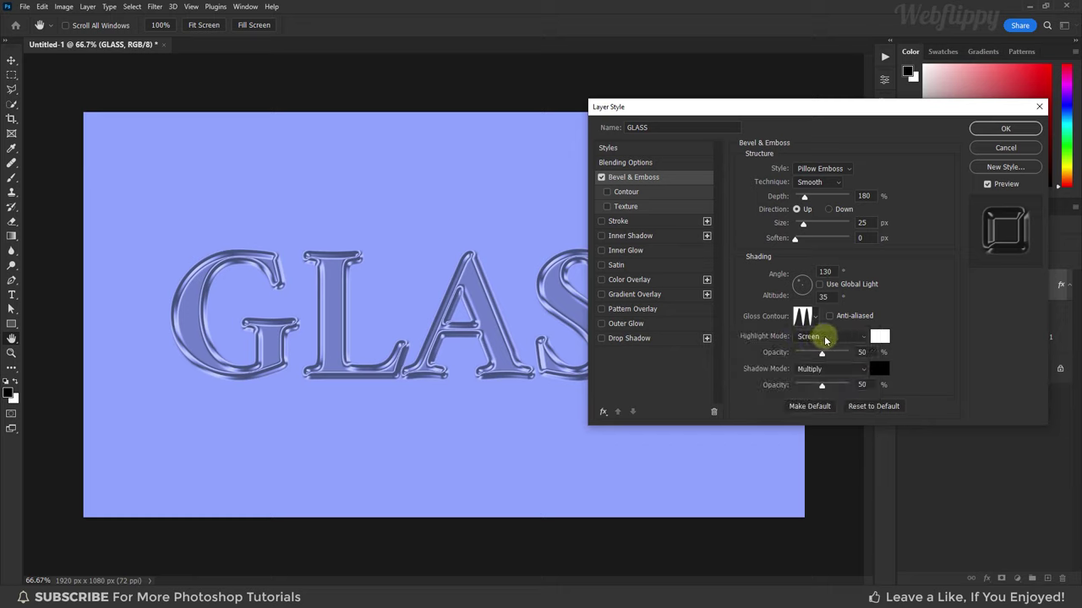
{"action": "left_click", "coordinate": [860, 338]}
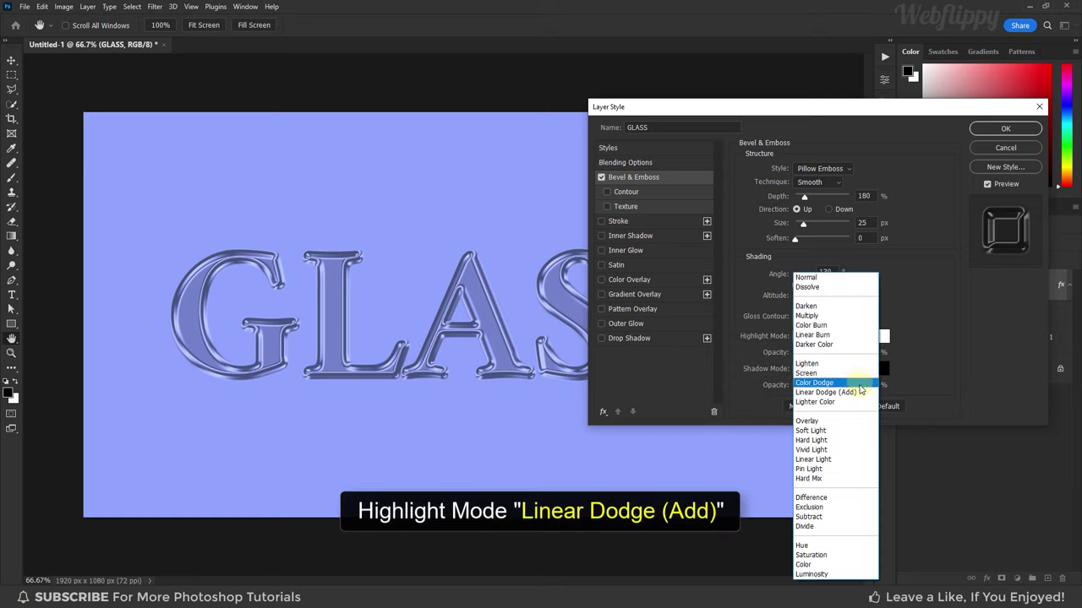
{"action": "left_click", "coordinate": [861, 393]}
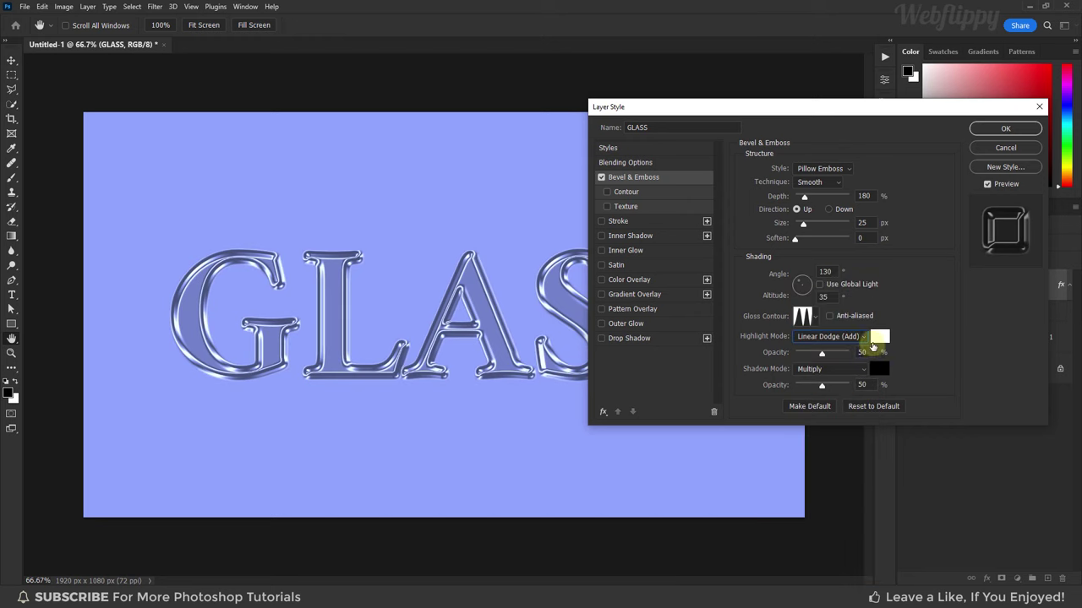
{"action": "left_click", "coordinate": [879, 337]}
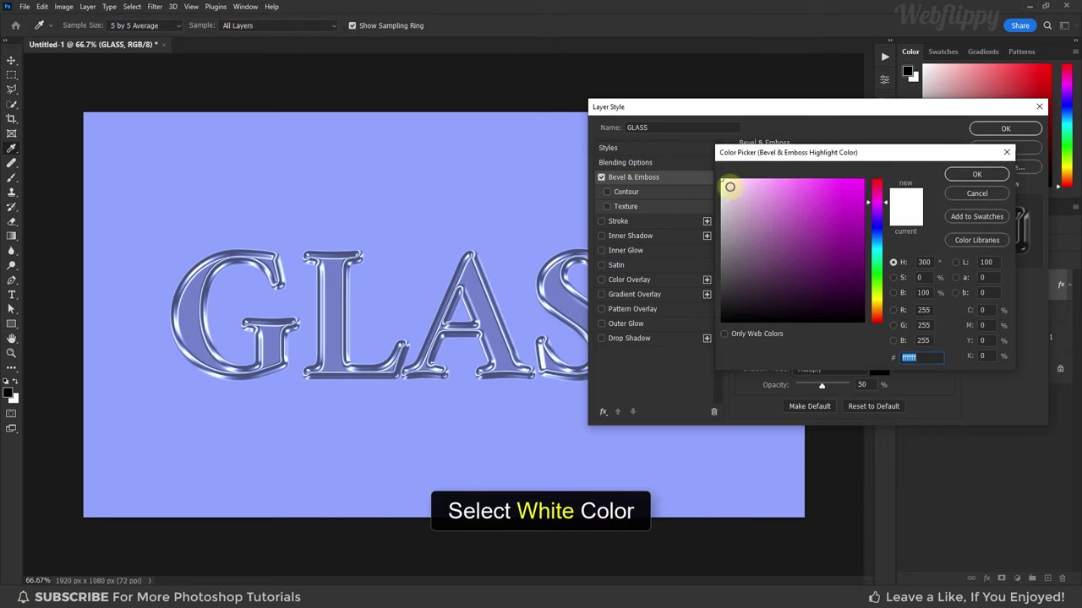
{"action": "left_click", "coordinate": [968, 175]}
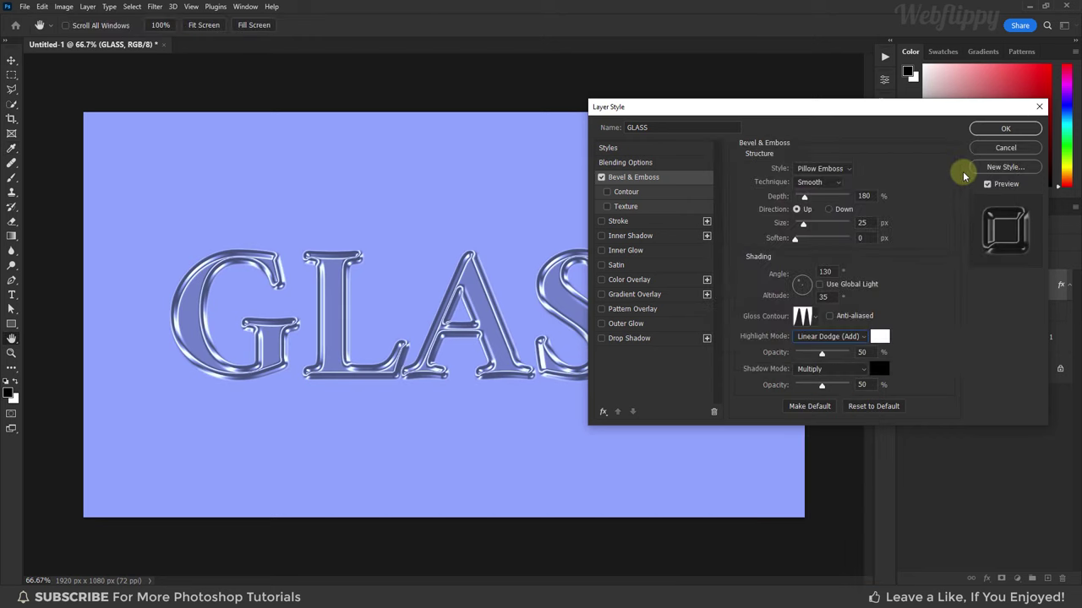
{"action": "left_click", "coordinate": [861, 352]}
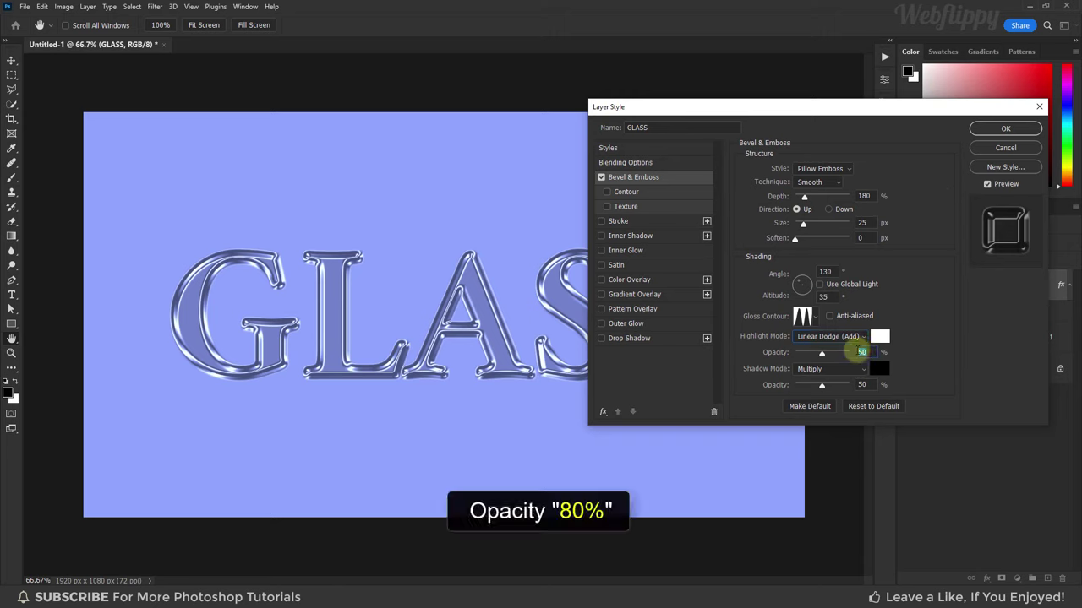
{"action": "type", "text": "80"}
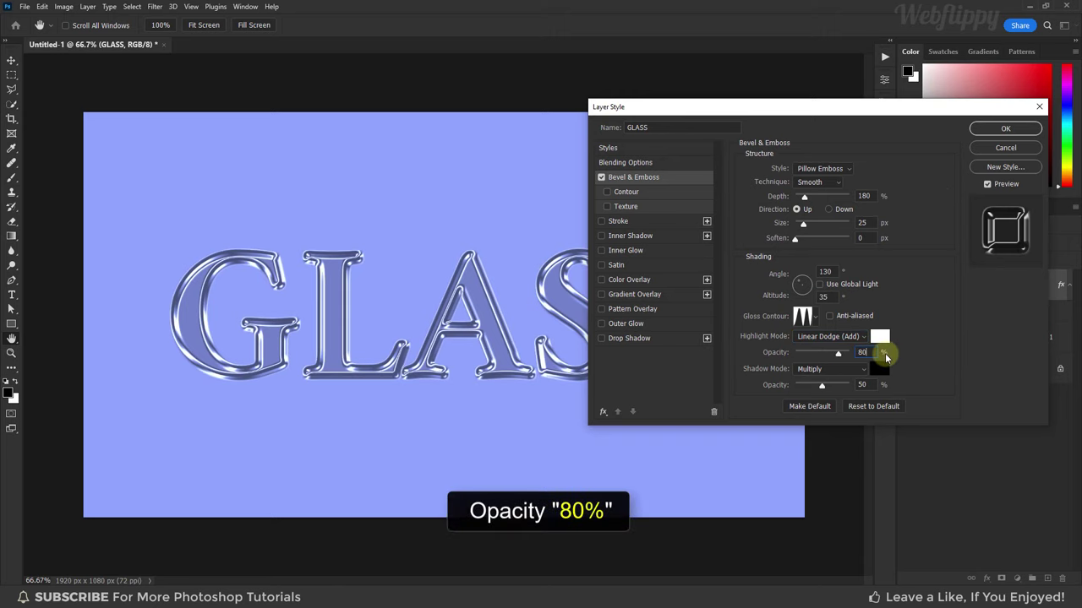
Step: Set the bevel shadows to Multiply, black, at 10% opacity
{"action": "left_click", "coordinate": [864, 369]}
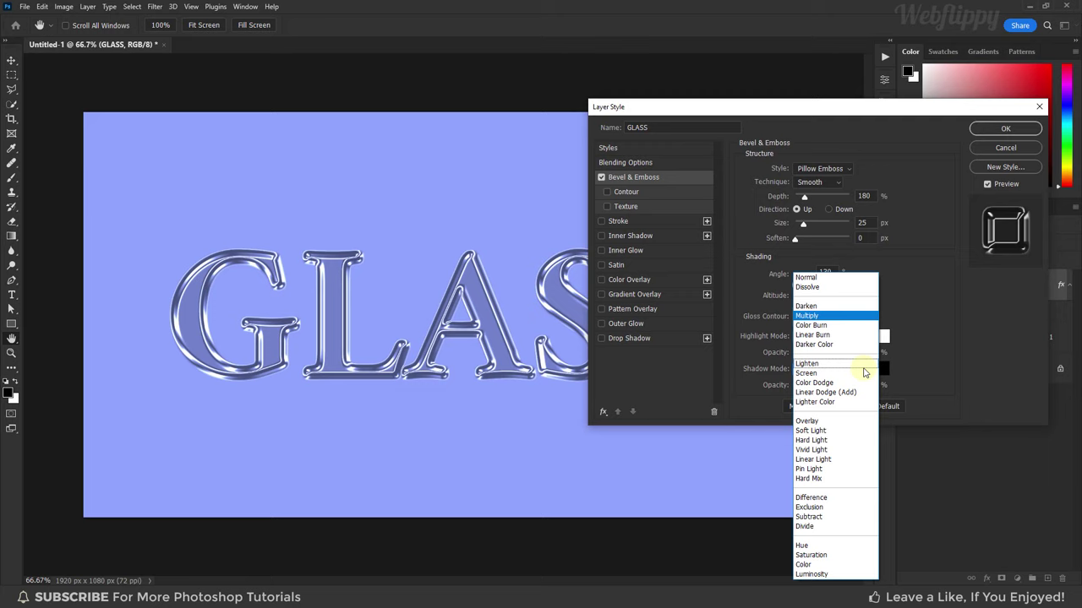
{"action": "left_click", "coordinate": [860, 318]}
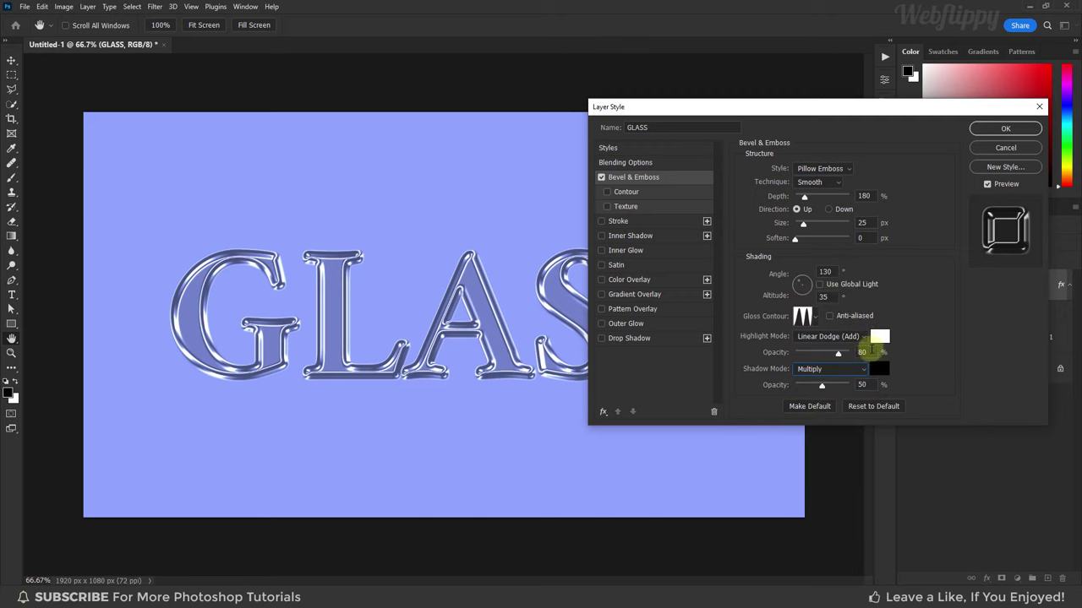
{"action": "left_click", "coordinate": [880, 367]}
{"action": "left_click_drag", "start_coordinate": [763, 317], "coordinate": [713, 330]}
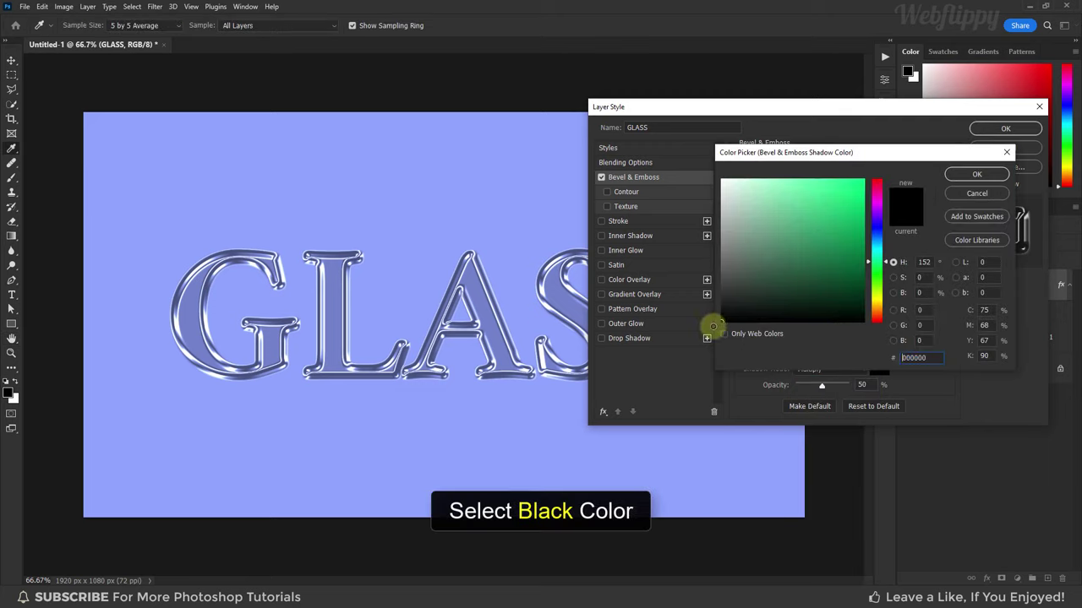
{"action": "left_click", "coordinate": [955, 175]}
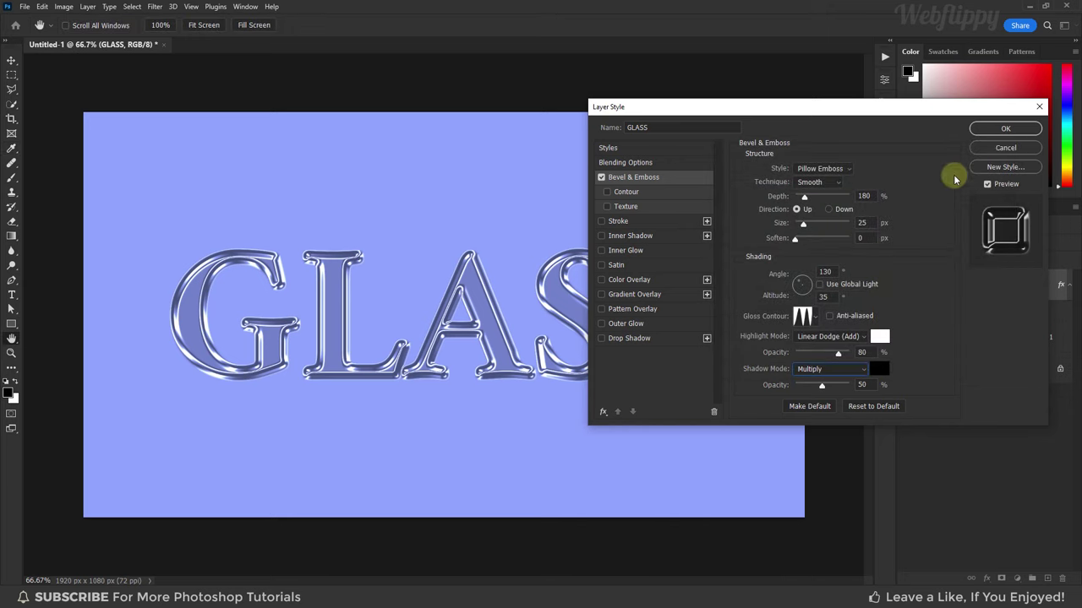
{"action": "left_click_drag", "start_coordinate": [819, 388], "coordinate": [801, 388]}
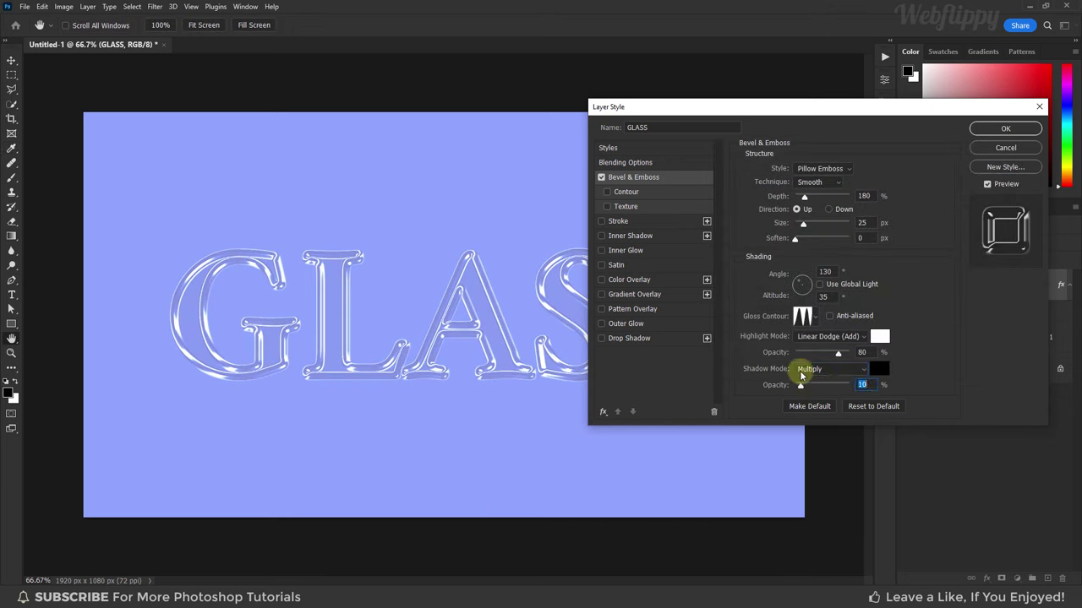
Step: Enable Inner Glow in Screen mode with white colour at 15% opacity
{"action": "left_click", "coordinate": [641, 253]}
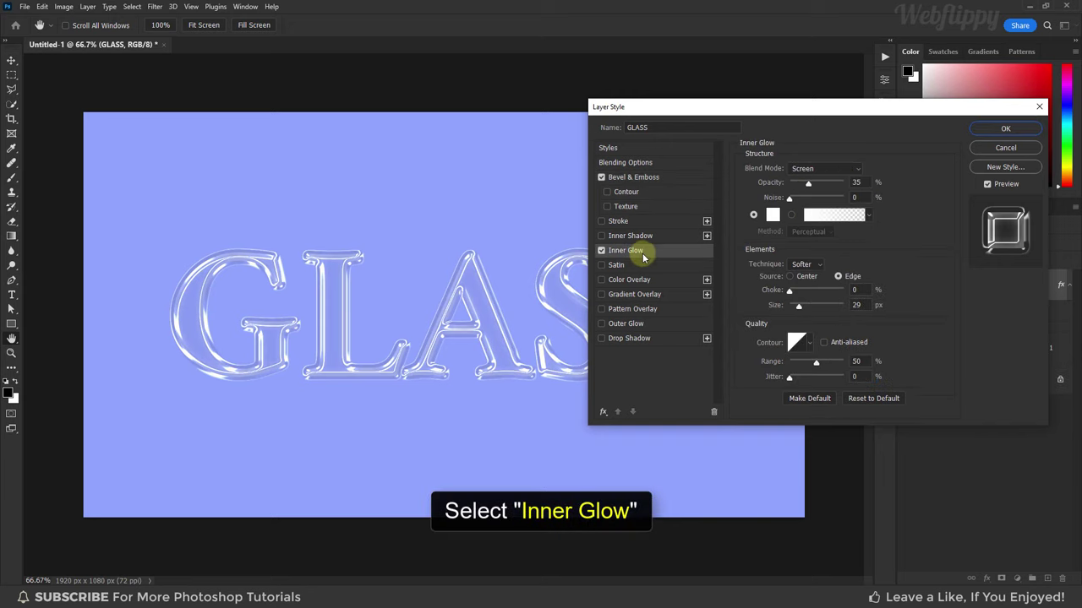
{"action": "left_click", "coordinate": [856, 169]}
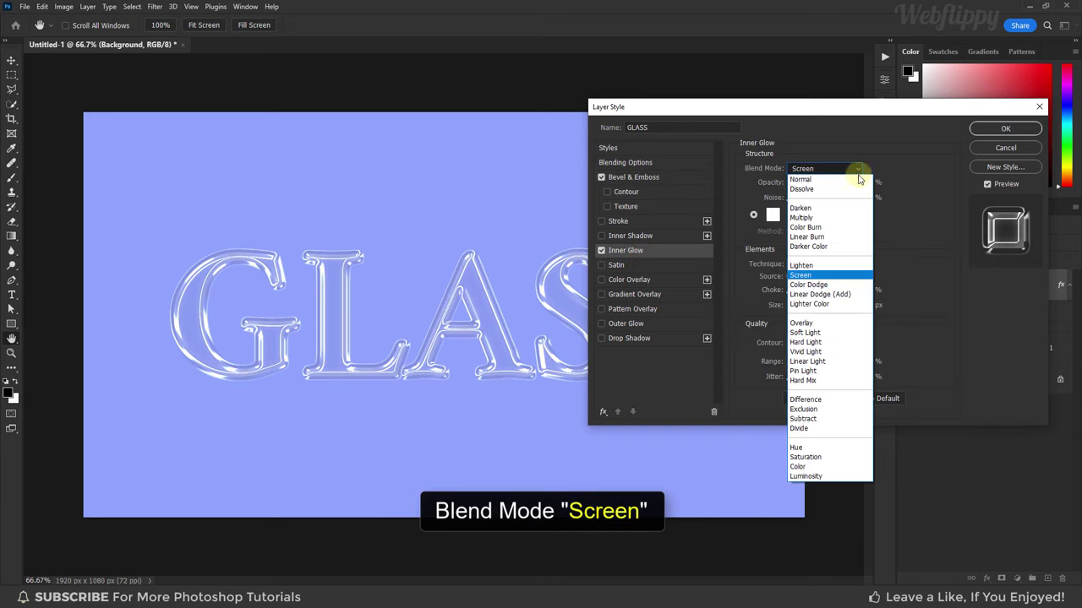
{"action": "left_click", "coordinate": [849, 278]}
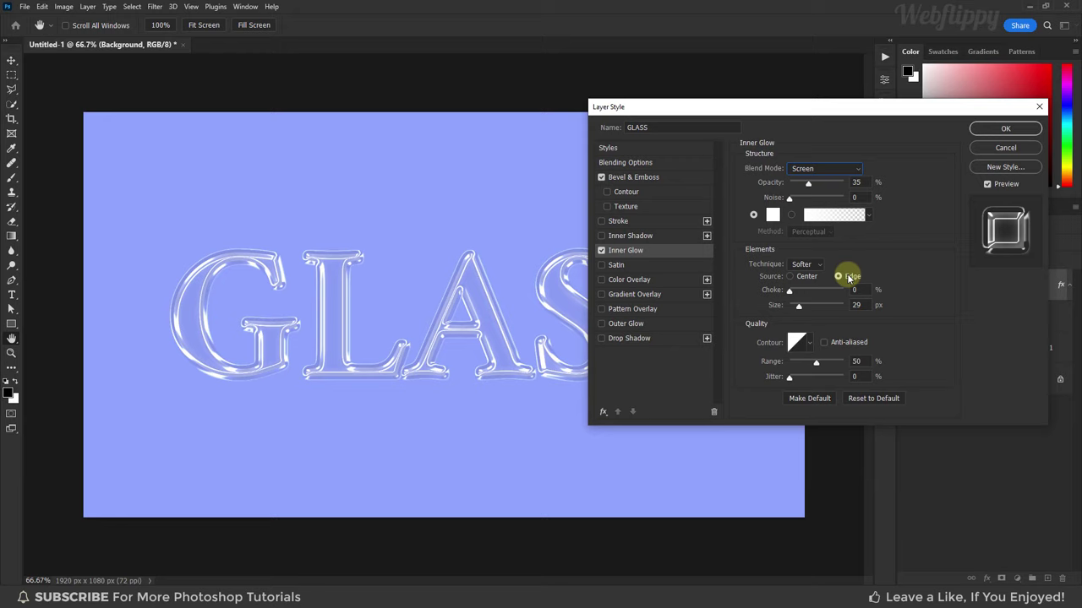
{"action": "double_click", "coordinate": [856, 182]}
{"action": "type", "text": "1"}
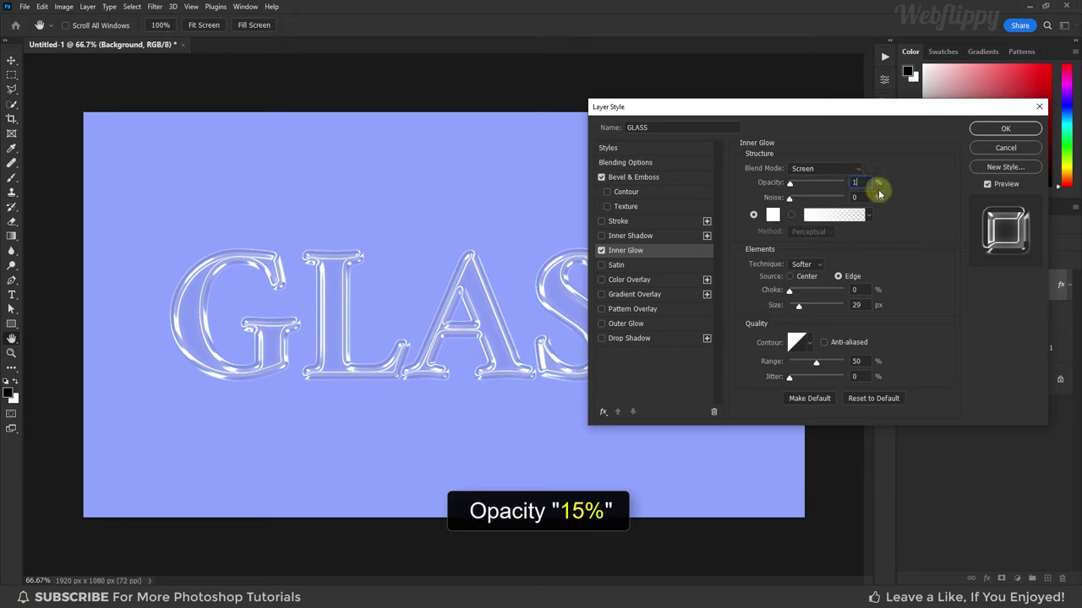
{"action": "type", "text": "5"}
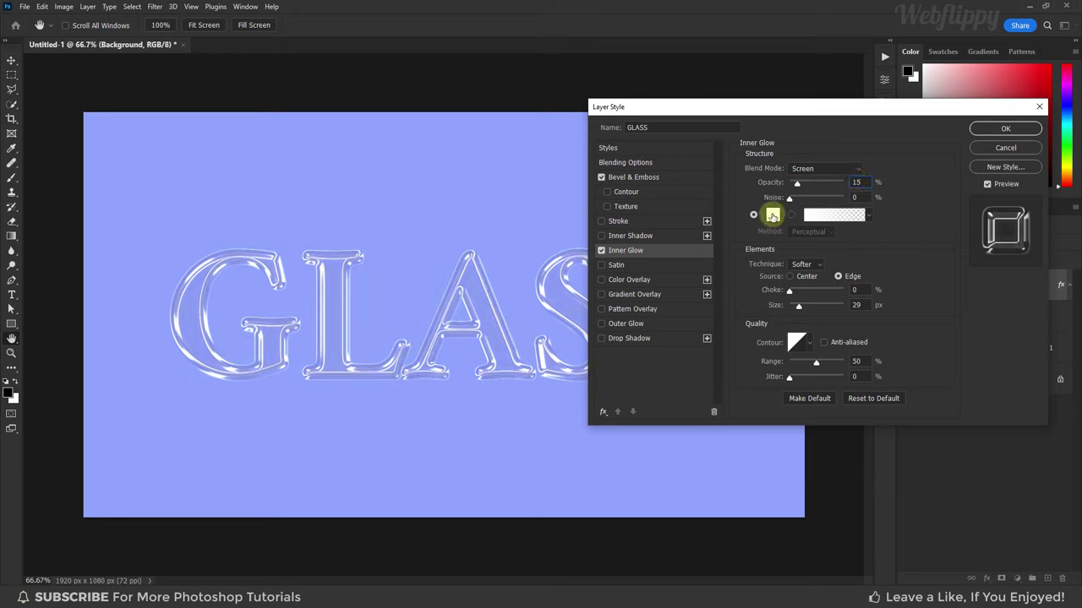
{"action": "left_click", "coordinate": [771, 216]}
{"action": "left_click", "coordinate": [722, 181]}
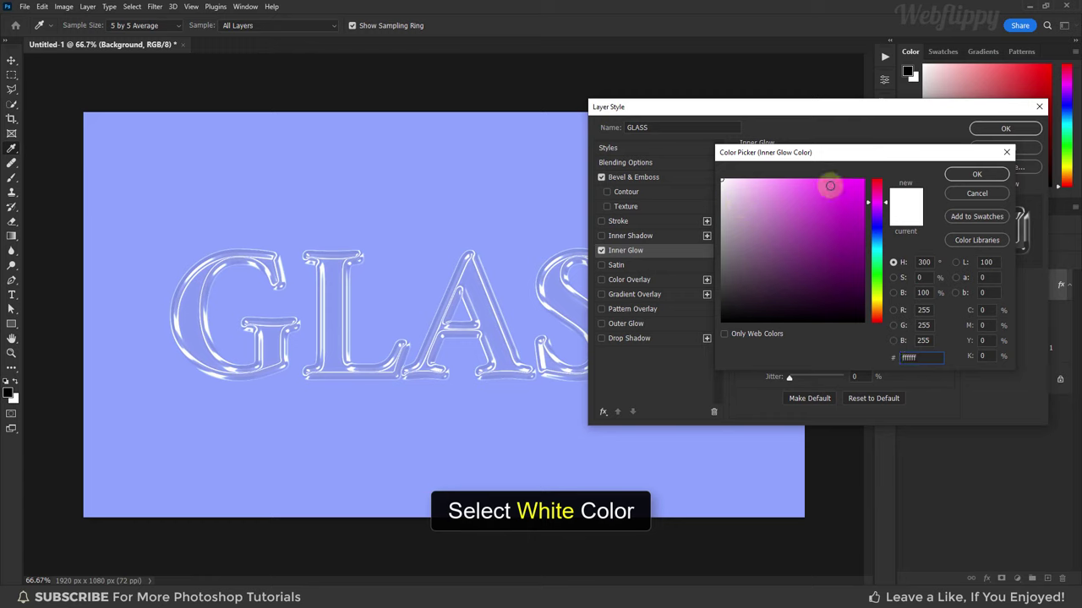
{"action": "left_click", "coordinate": [976, 174]}
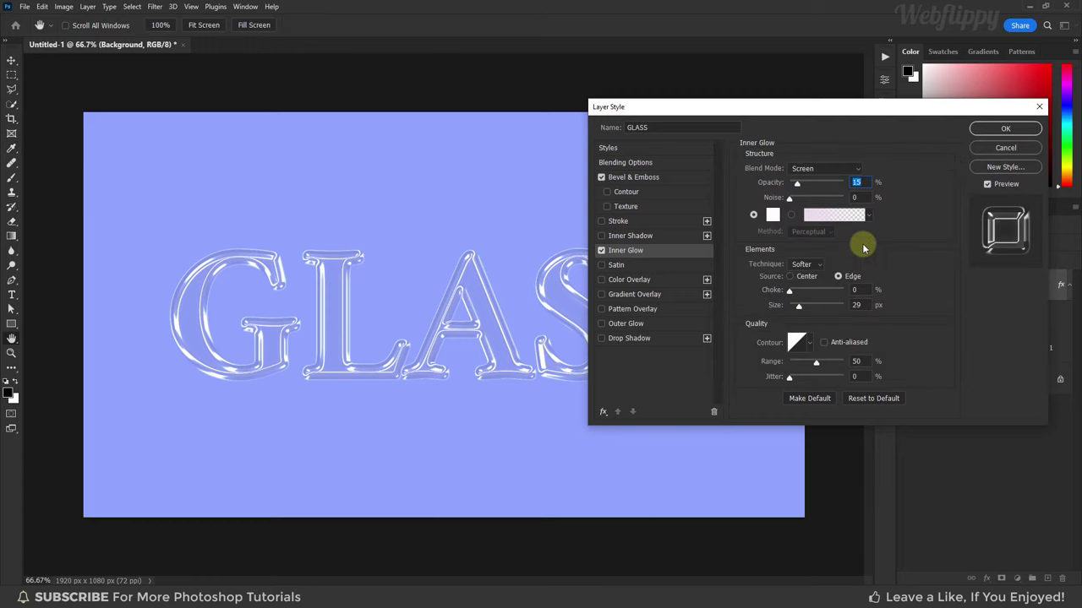
Step: Give the inner glow the Softer technique, 7 px size and a cone contour
{"action": "left_click", "coordinate": [816, 265]}
{"action": "left_click", "coordinate": [818, 277]}
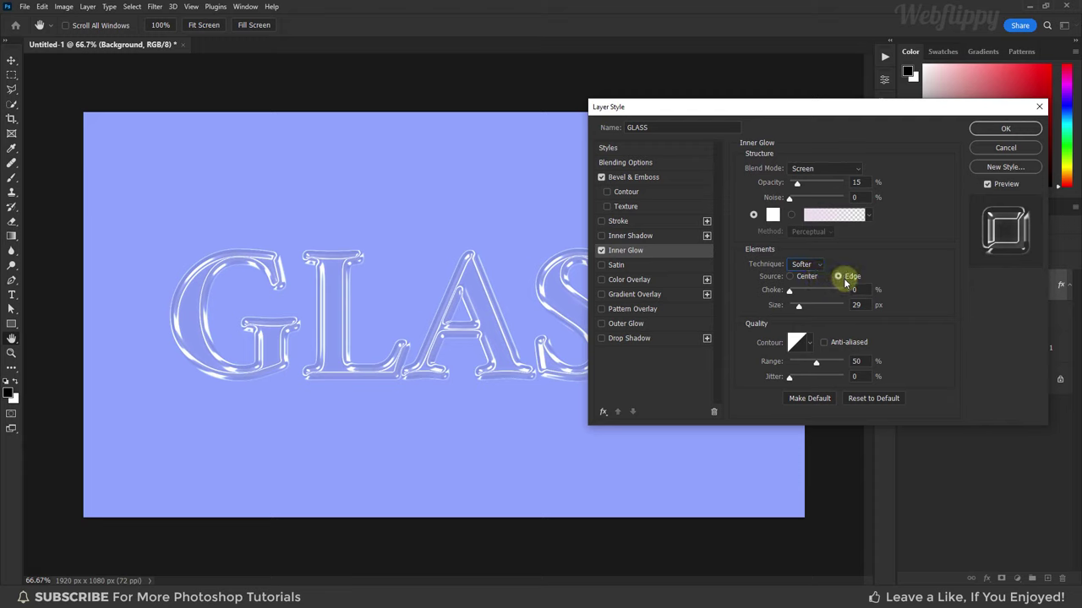
{"action": "double_click", "coordinate": [855, 304]}
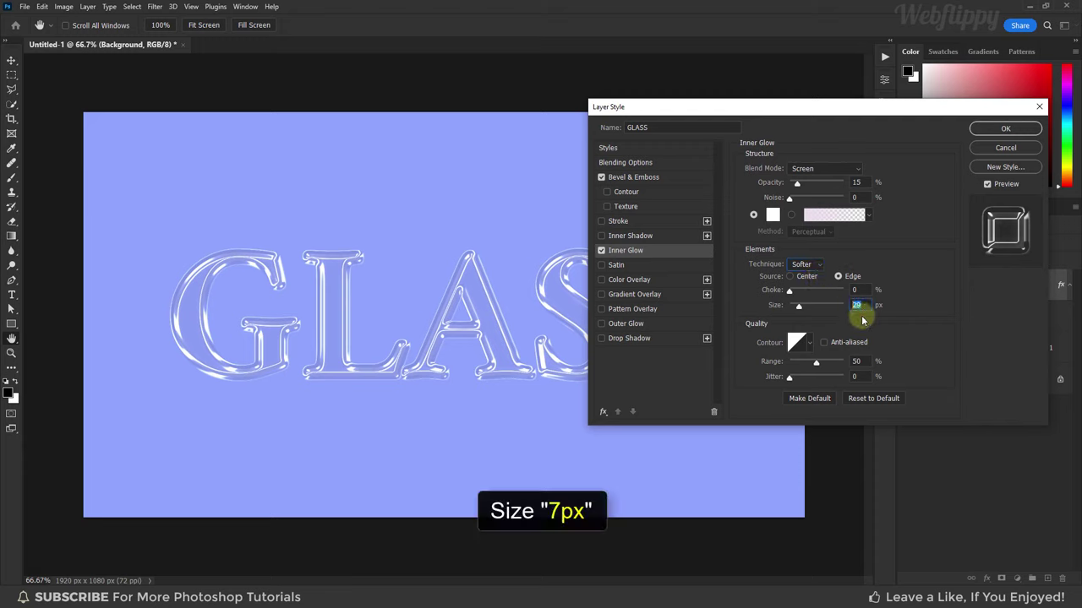
{"action": "type", "text": "7"}
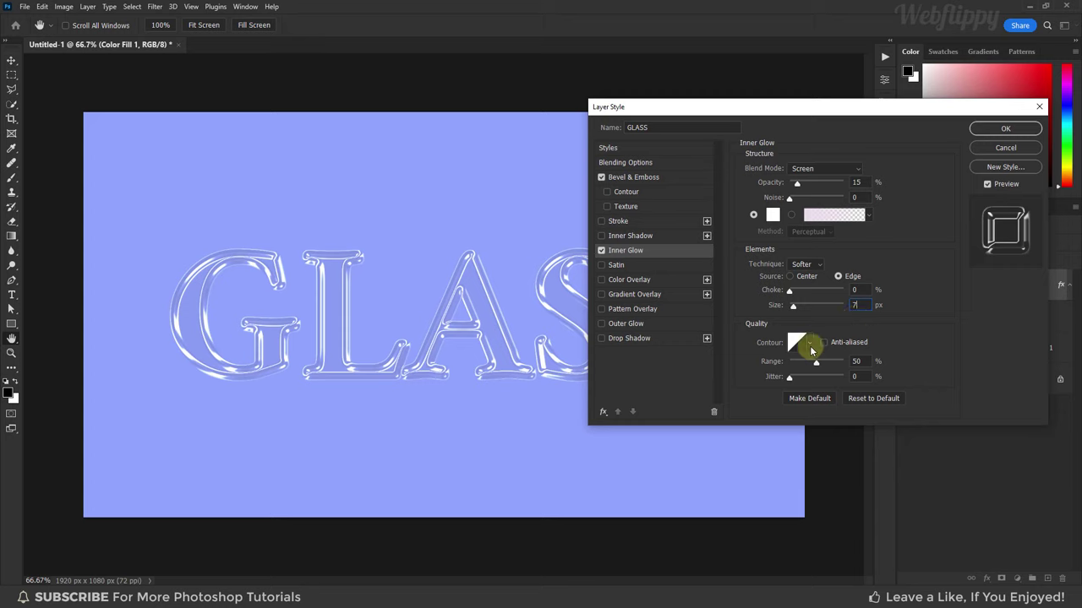
{"action": "left_click", "coordinate": [809, 346]}
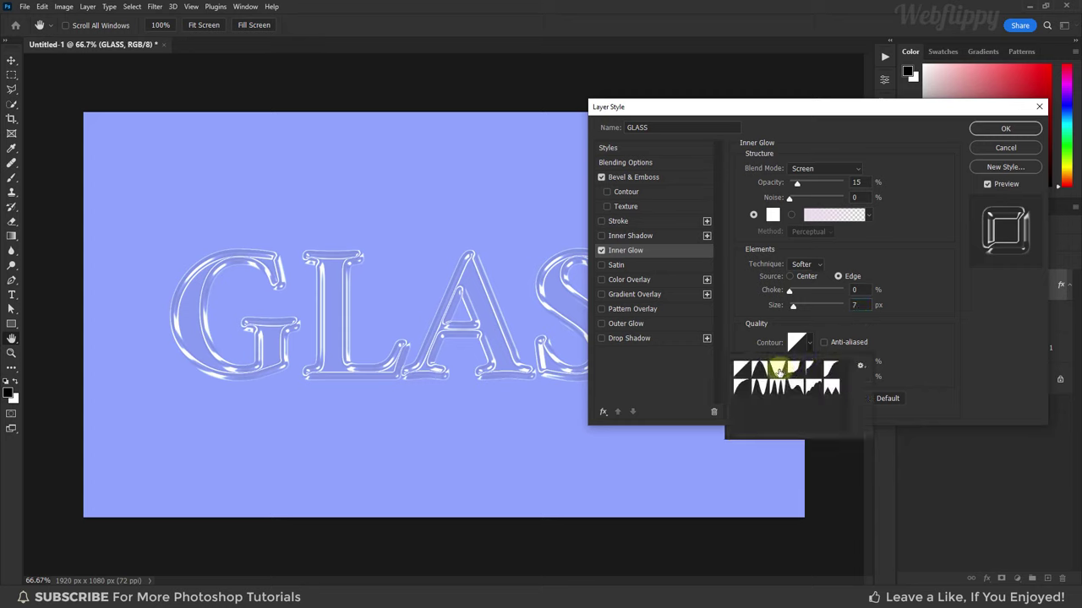
{"action": "left_click", "coordinate": [776, 369]}
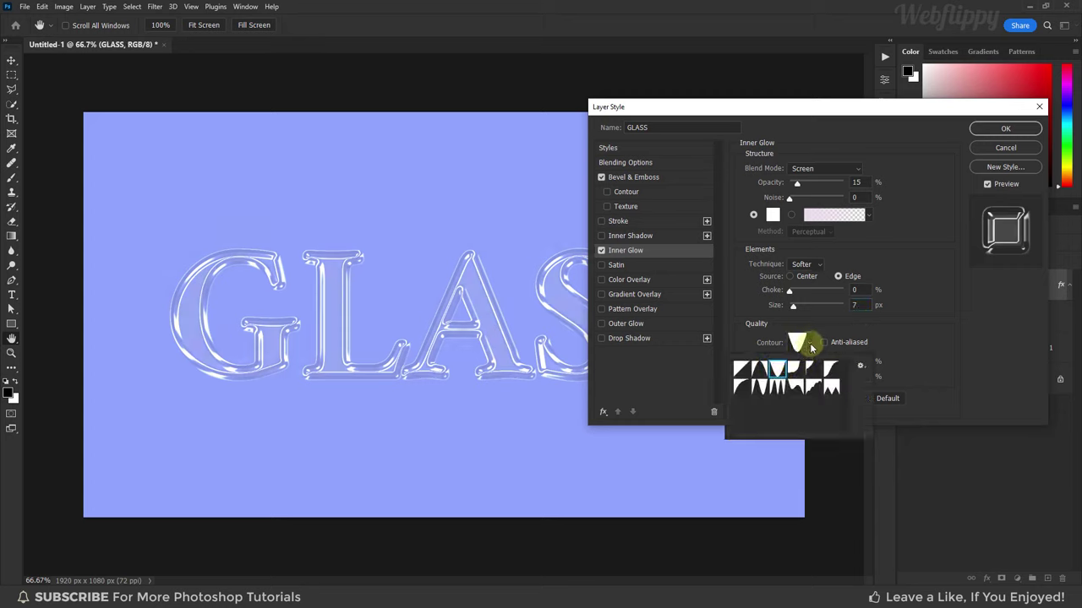
{"action": "left_click", "coordinate": [810, 345]}
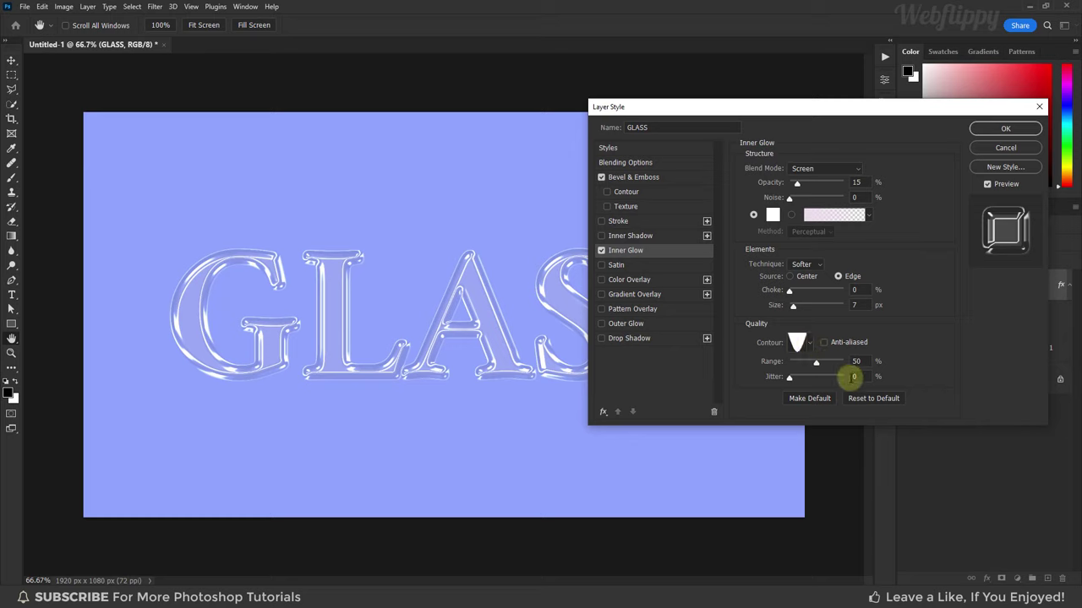
Step: Enable Drop Shadow in Multiply mode, black, at 20% opacity
{"action": "left_click", "coordinate": [647, 338]}
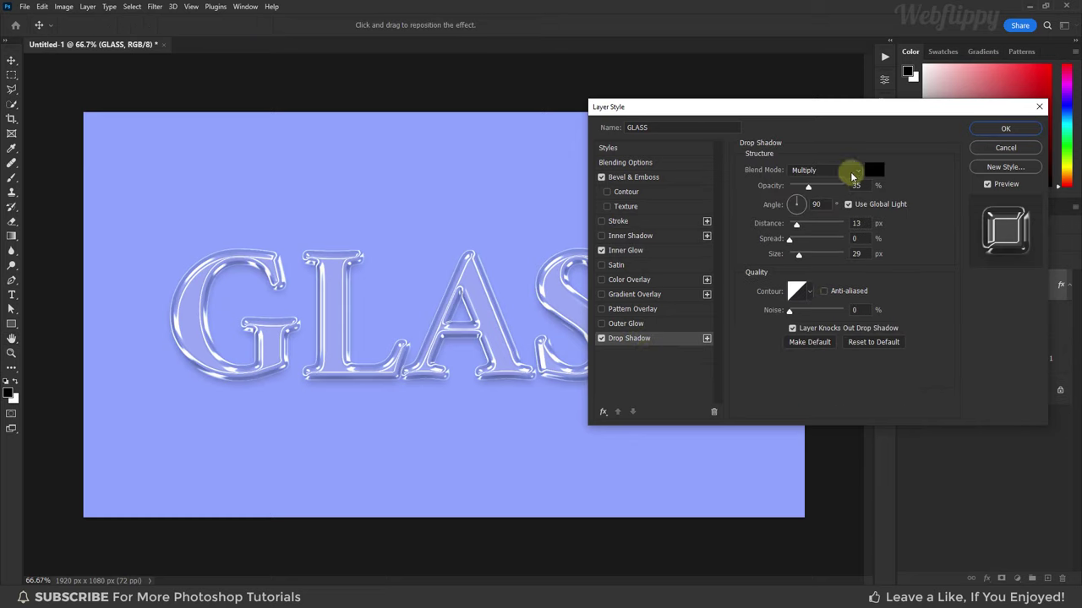
{"action": "left_click", "coordinate": [857, 168]}
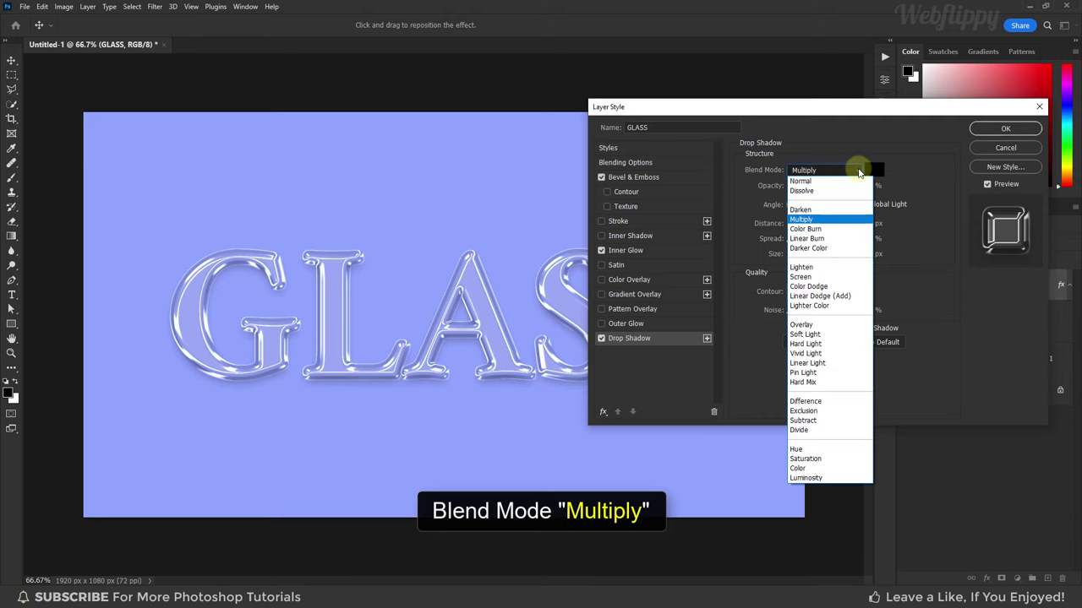
{"action": "left_click", "coordinate": [849, 221]}
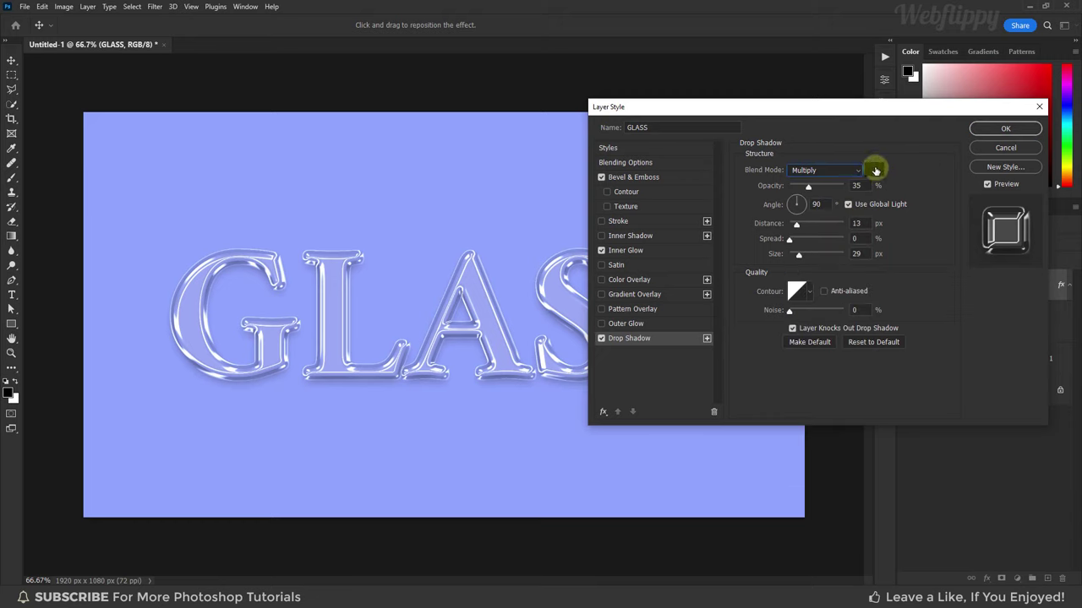
{"action": "left_click", "coordinate": [876, 170]}
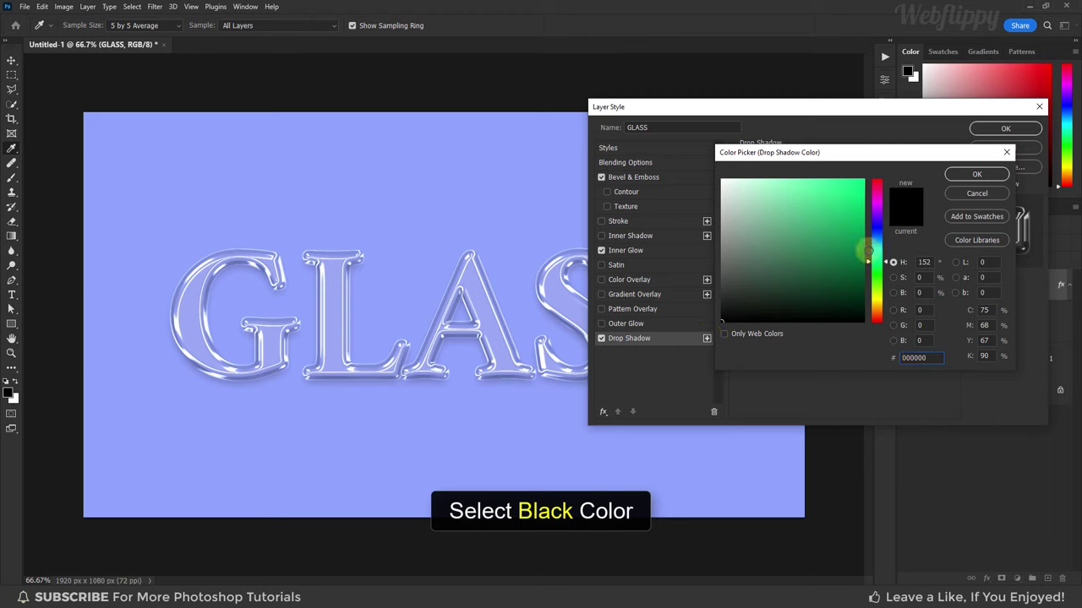
{"action": "left_click", "coordinate": [953, 177]}
{"action": "left_click_drag", "start_coordinate": [871, 187], "coordinate": [855, 185]}
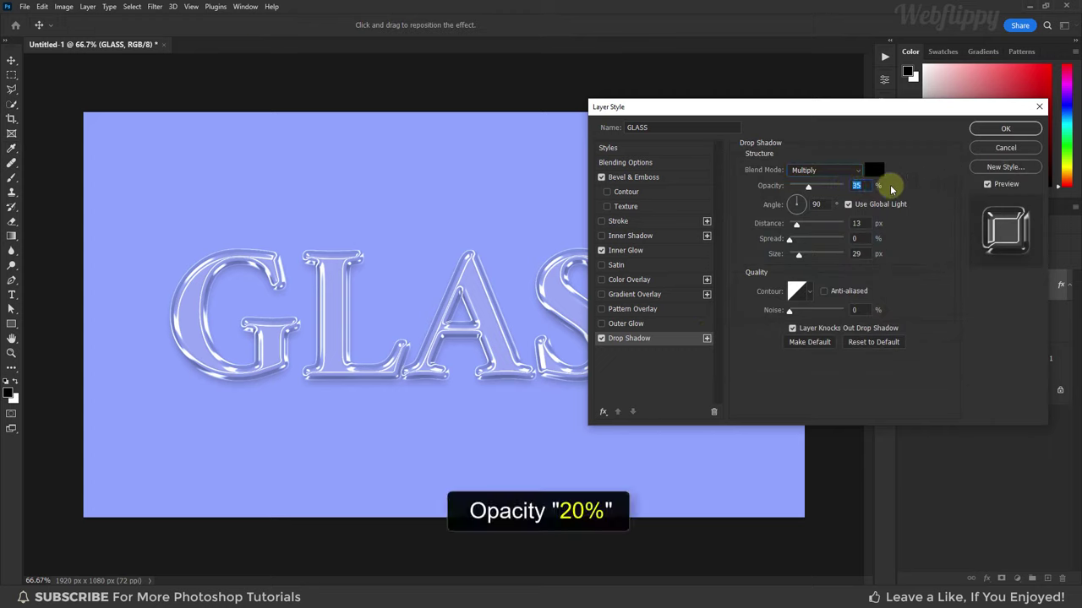
{"action": "type", "text": "20"}
Step: Turn off global light and set shadow angle 120°, distance 15 px, size 45 px
{"action": "left_click", "coordinate": [848, 205]}
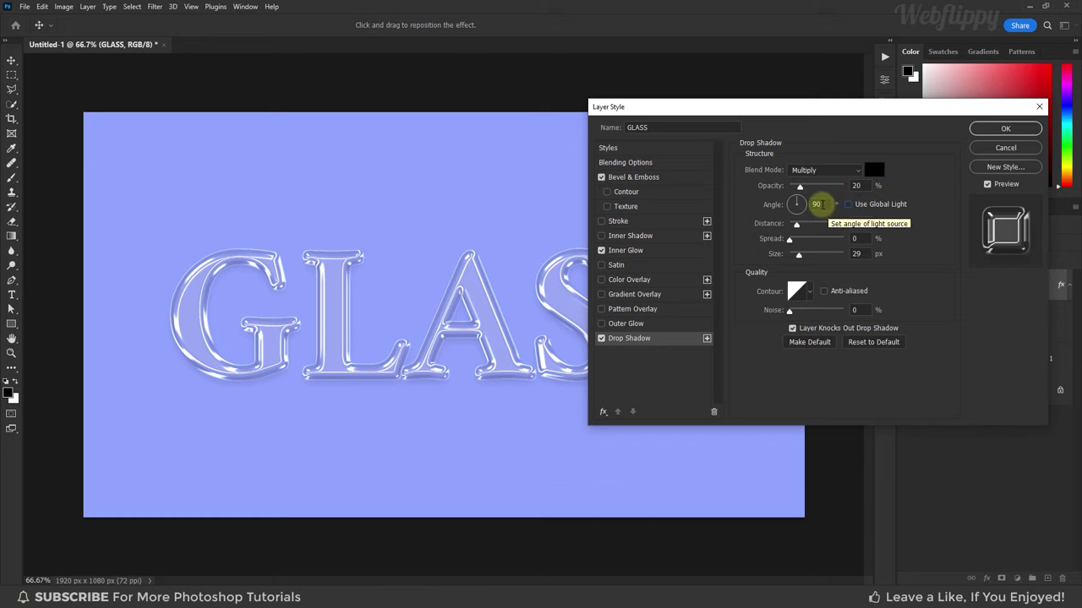
{"action": "double_click", "coordinate": [813, 204]}
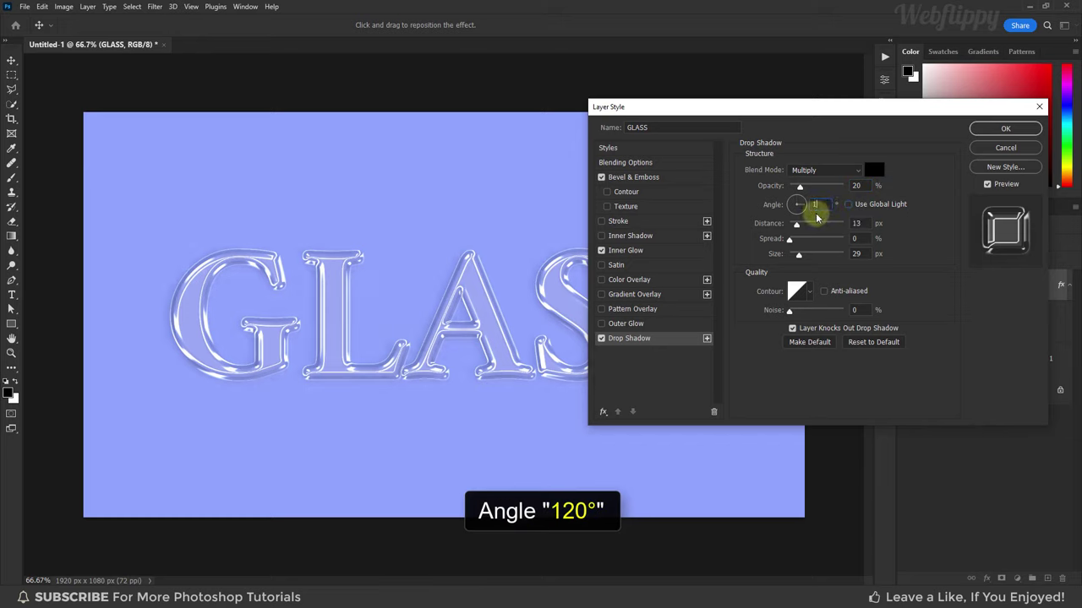
{"action": "type", "text": "120"}
{"action": "double_click", "coordinate": [856, 222]}
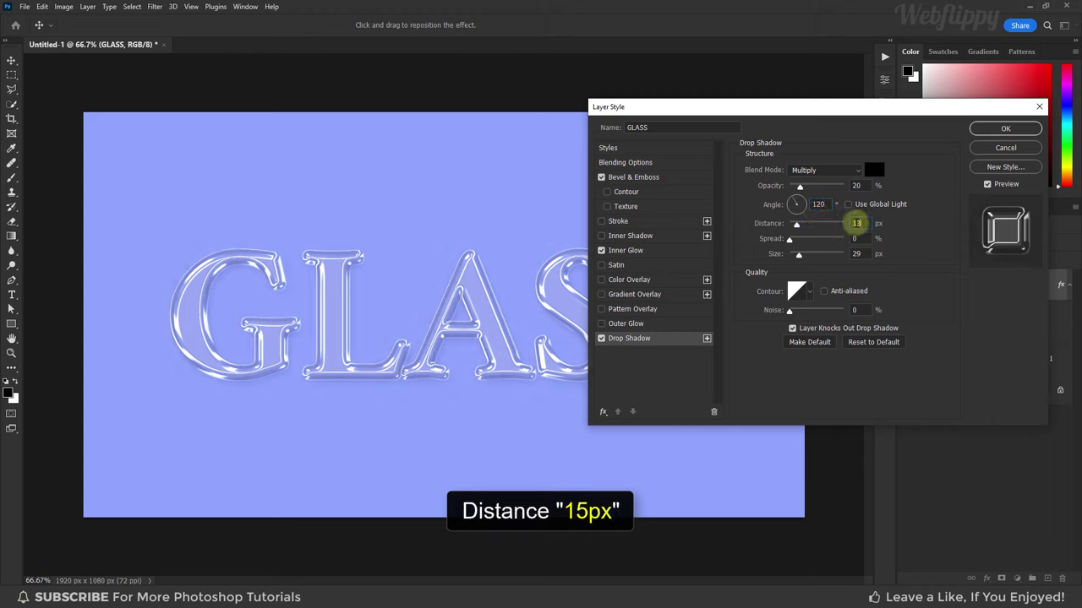
{"action": "type", "text": "1"}
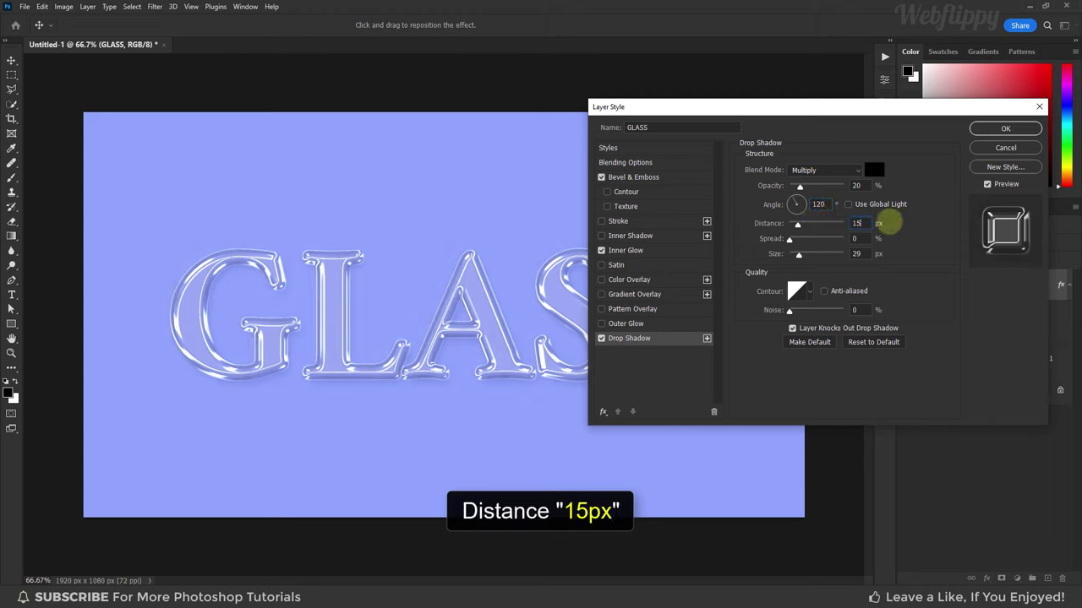
{"action": "type", "text": "5"}
{"action": "double_click", "coordinate": [856, 253]}
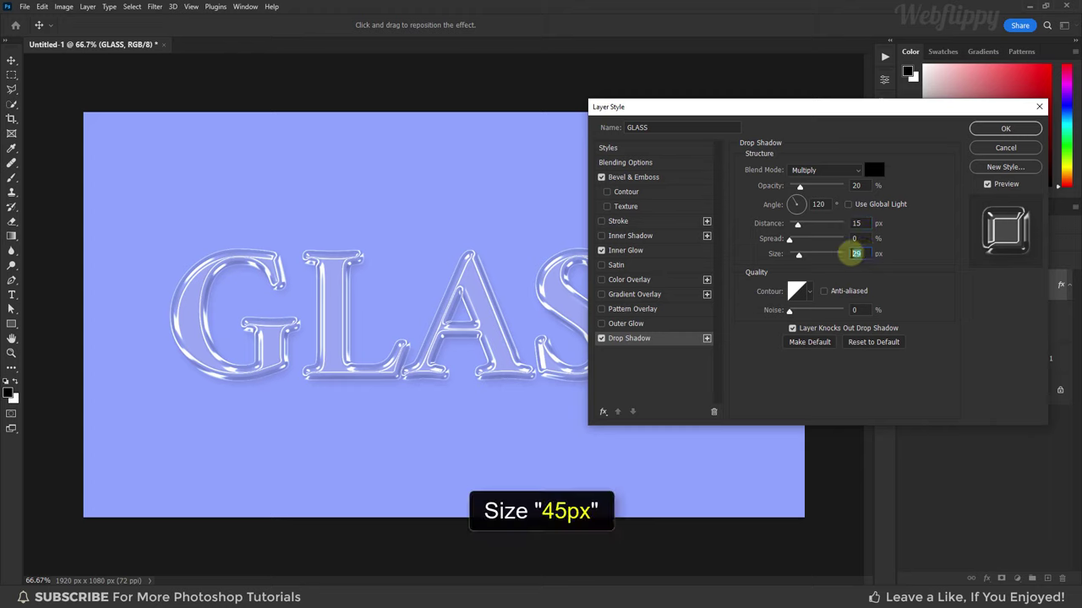
{"action": "type", "text": "45"}
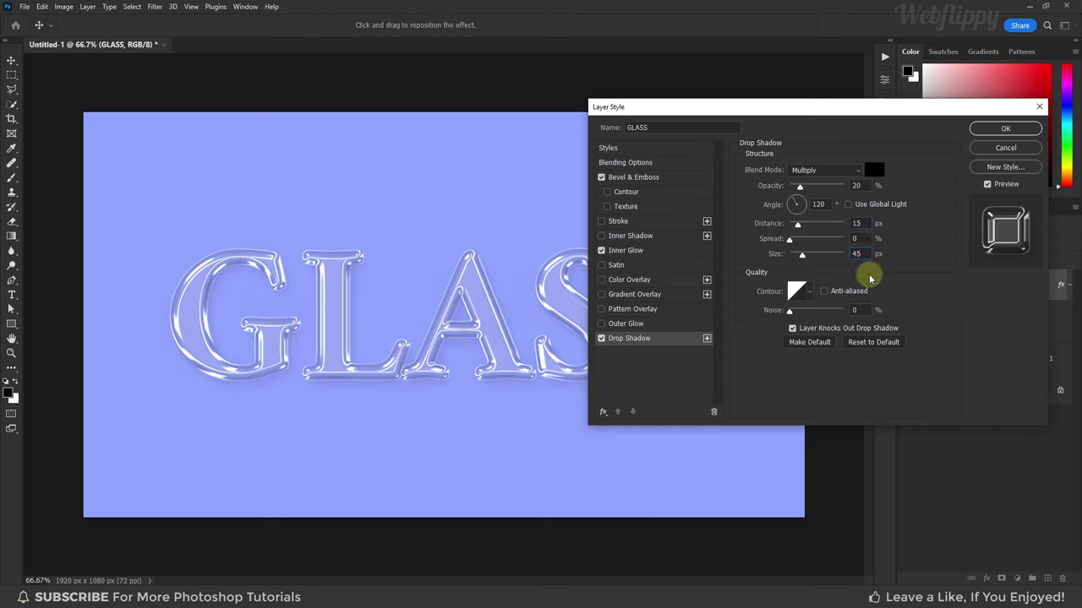
Step: Give the drop shadow a cone contour and apply the layer style
{"action": "left_click", "coordinate": [810, 293]}
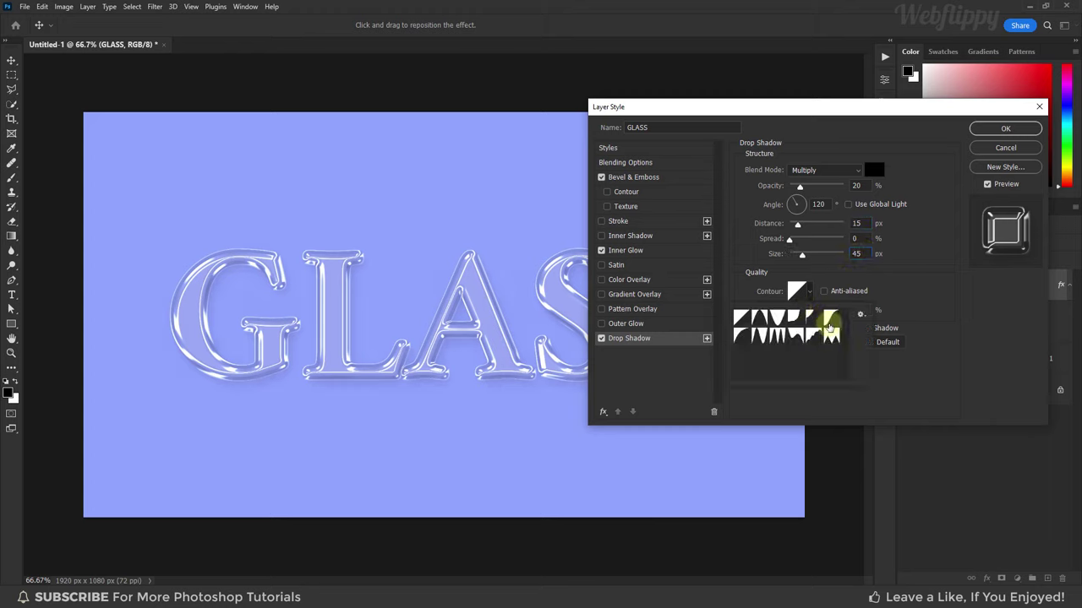
{"action": "left_click", "coordinate": [830, 334]}
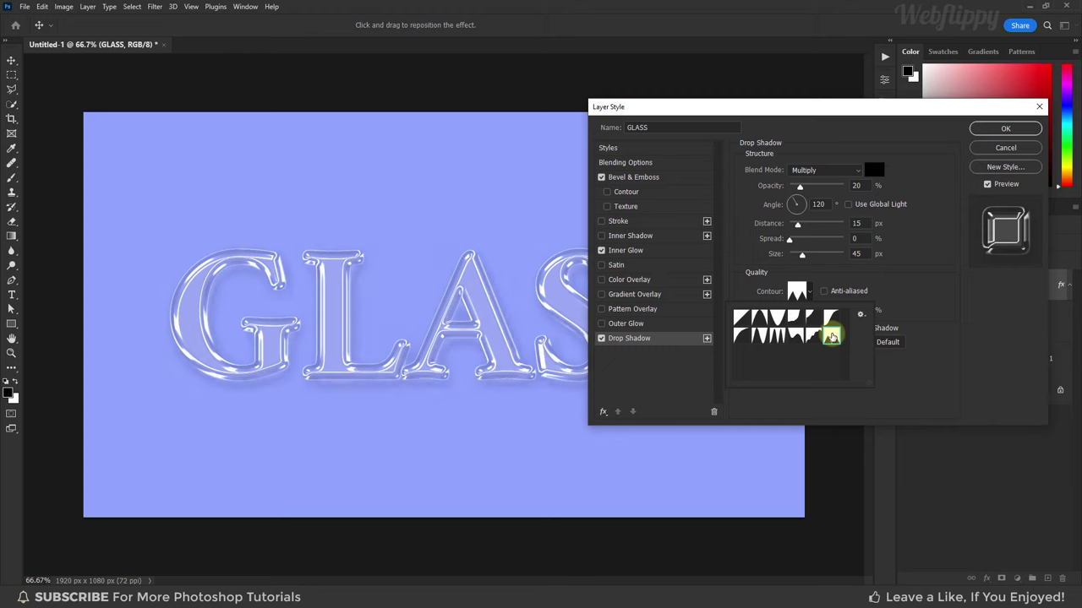
{"action": "left_click", "coordinate": [799, 290]}
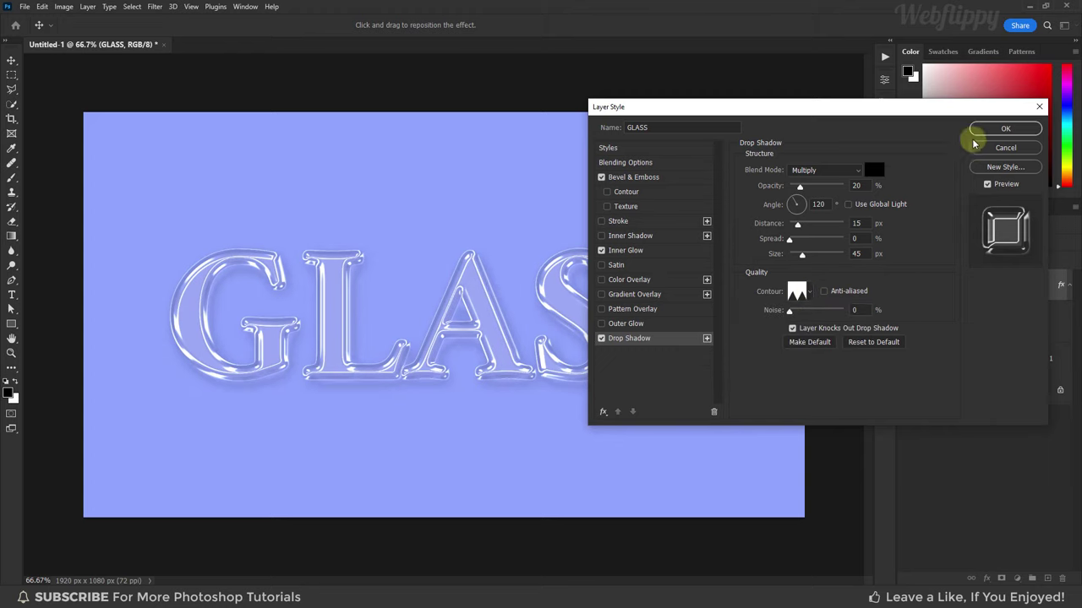
{"action": "left_click", "coordinate": [974, 131]}
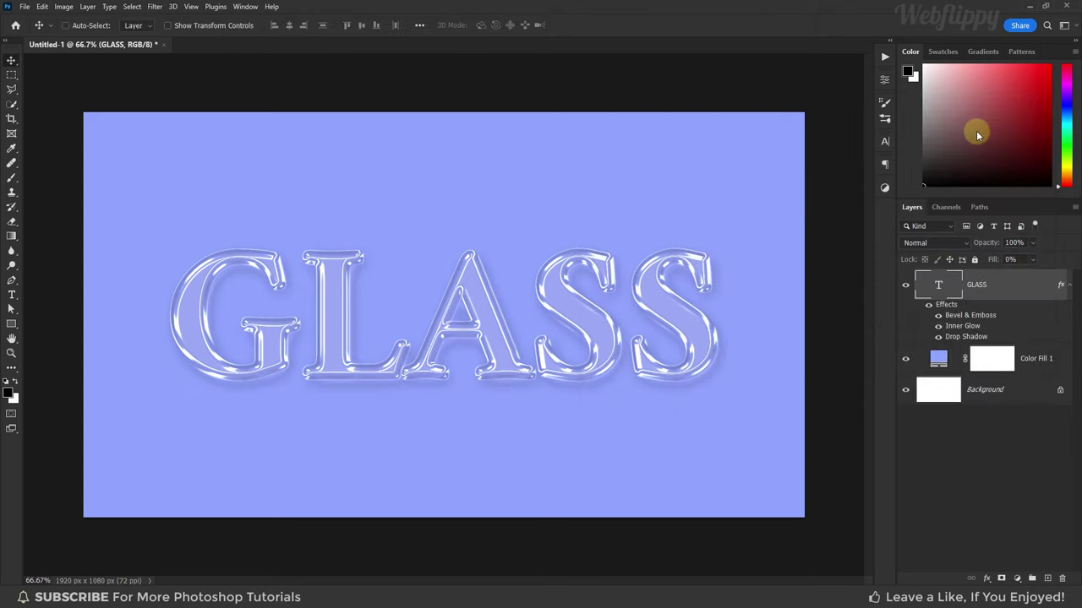
Step: Recolour the Color Fill 1 background to lavender purple #9676ff
{"action": "left_click", "coordinate": [929, 309]}
{"action": "left_click", "coordinate": [929, 308]}
{"action": "double_click", "coordinate": [938, 359]}
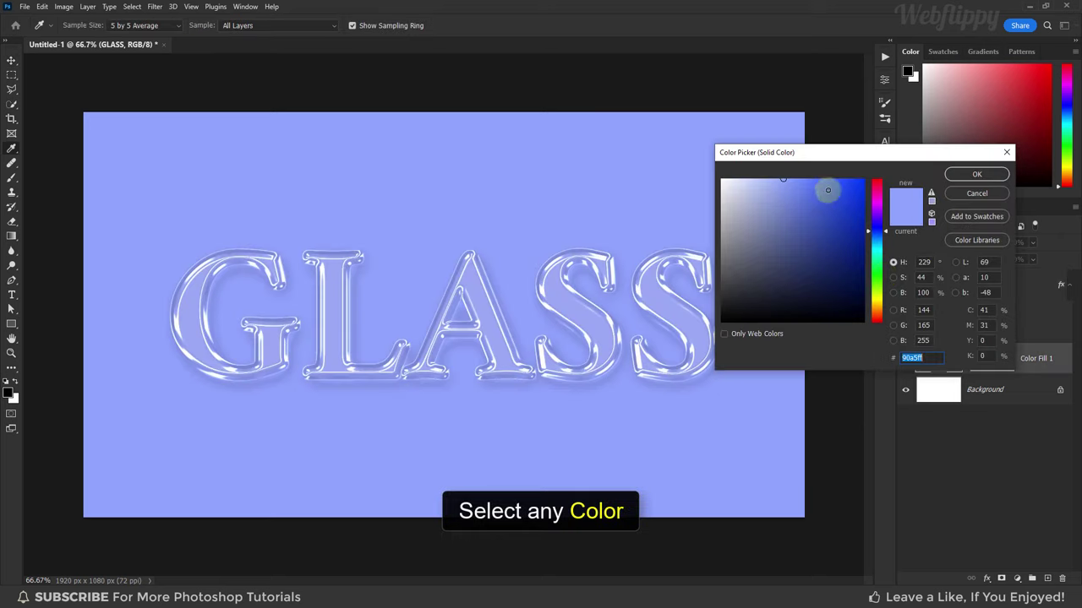
{"action": "left_click", "coordinate": [814, 178]}
{"action": "left_click", "coordinate": [875, 197]}
{"action": "mouse_move", "coordinate": [875, 197]}
{"action": "left_mouse_down"}
{"action": "mouse_move", "coordinate": [875, 300]}
{"action": "mouse_move", "coordinate": [877, 221]}
{"action": "left_mouse_up"}
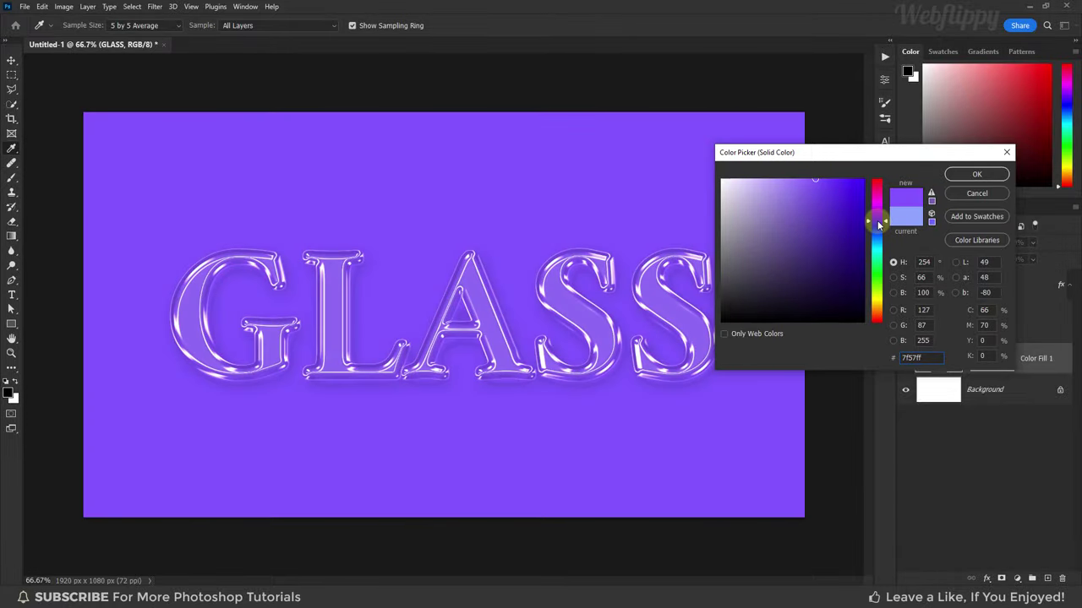
{"action": "mouse_move", "coordinate": [820, 200]}
{"action": "left_mouse_down"}
{"action": "mouse_move", "coordinate": [705, 168]}
{"action": "mouse_move", "coordinate": [707, 338]}
{"action": "mouse_move", "coordinate": [798, 166]}
{"action": "left_mouse_up"}
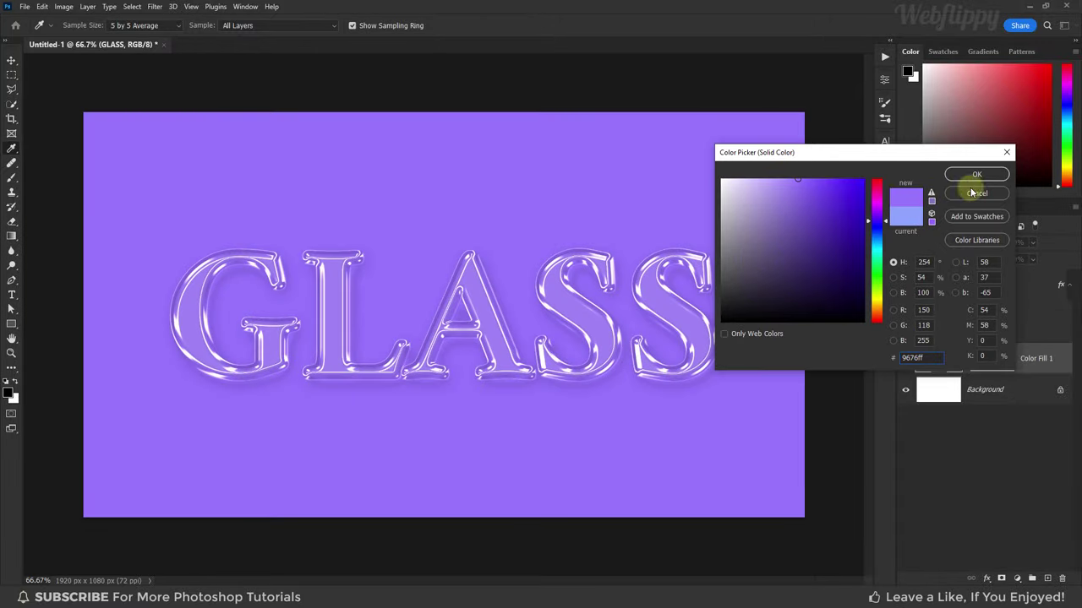
{"action": "left_click", "coordinate": [976, 174]}
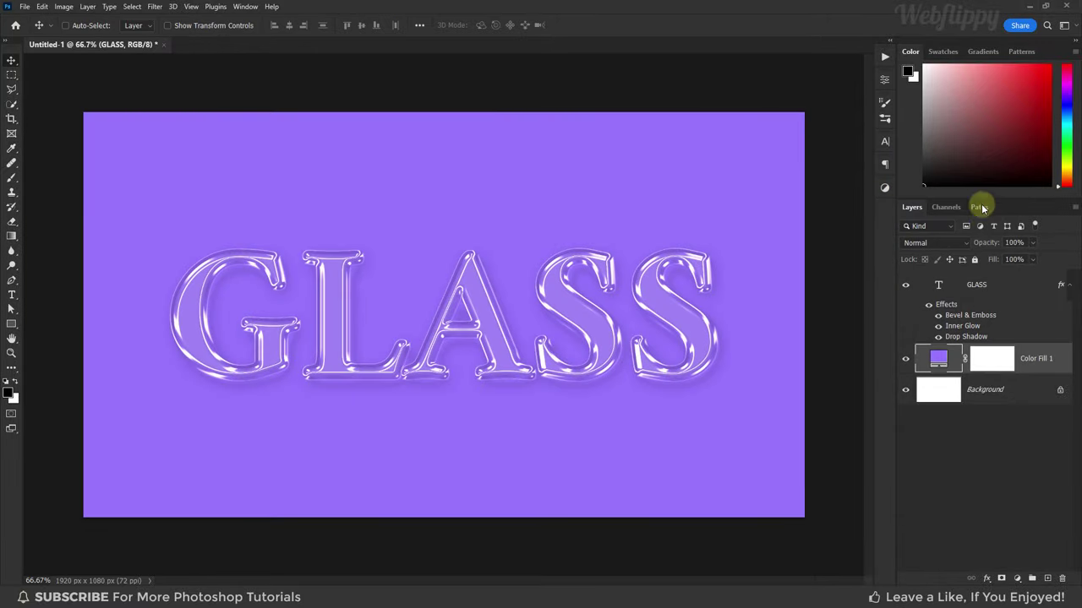
Step: Add a Gradient Overlay to Color Fill 1 through its Blending Options and open the gradient picker
{"action": "right_click", "coordinate": [1045, 350]}
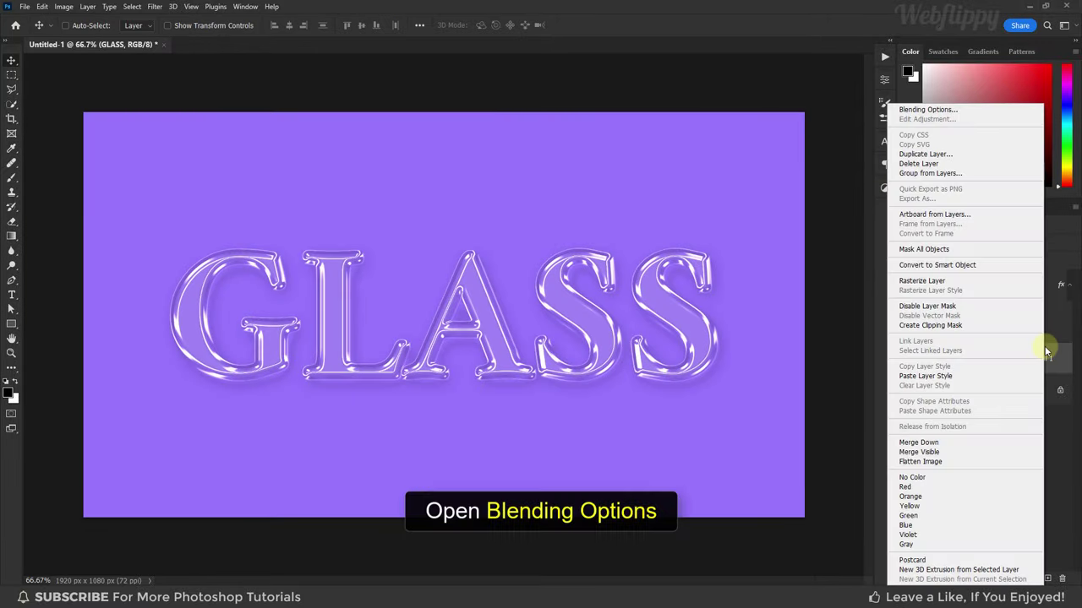
{"action": "left_click", "coordinate": [971, 111]}
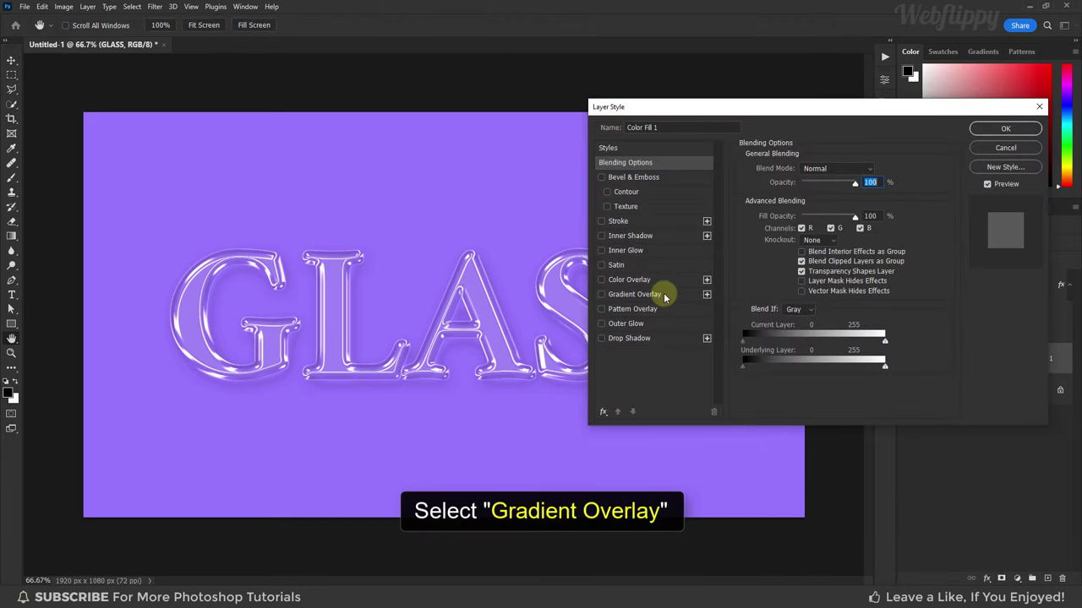
{"action": "left_click", "coordinate": [663, 294]}
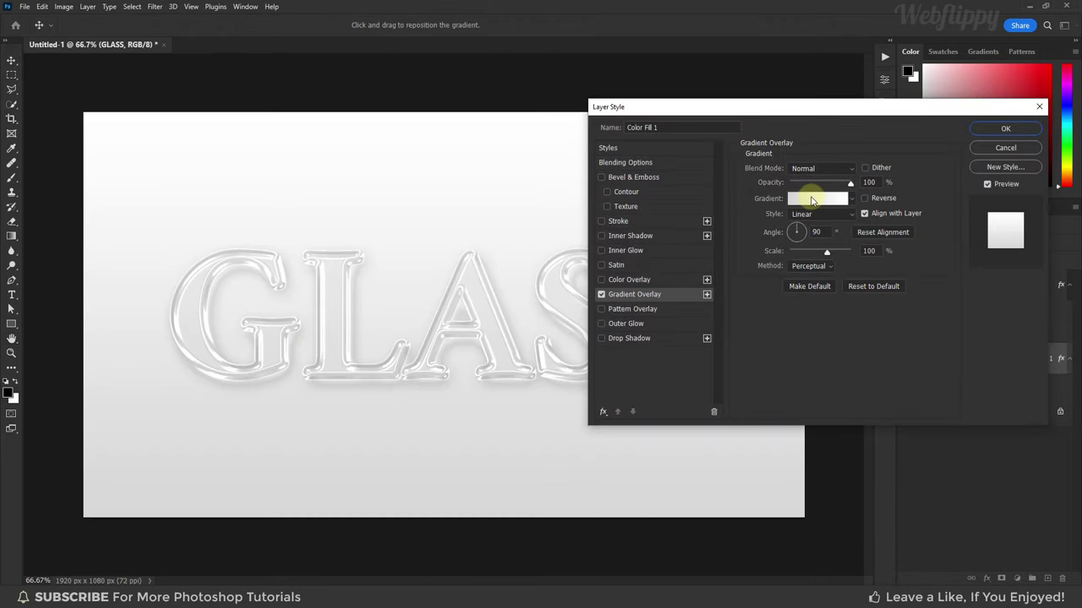
{"action": "left_click", "coordinate": [811, 199]}
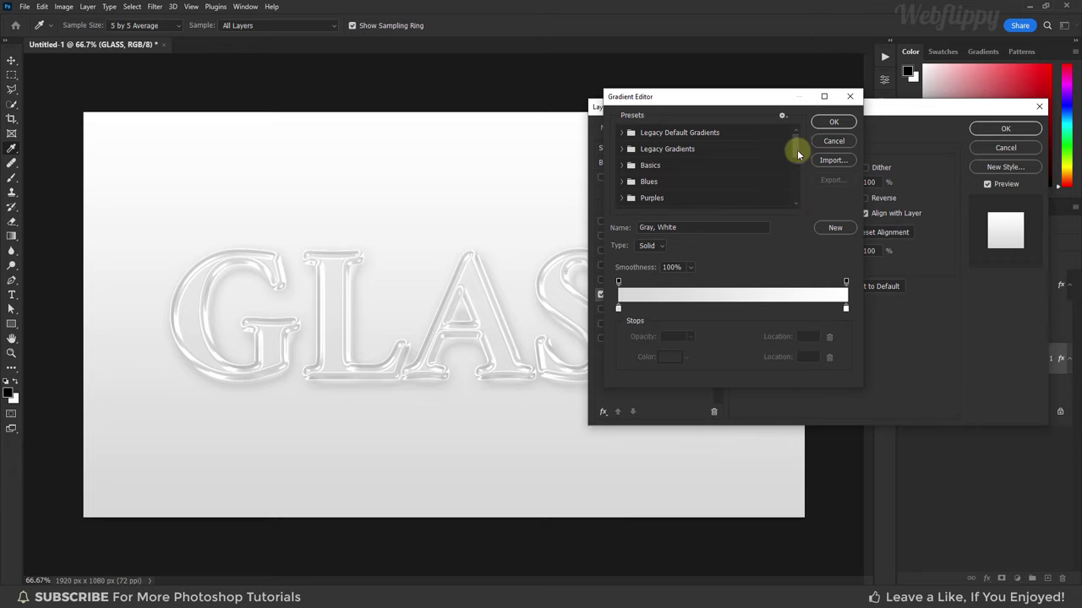
{"action": "scroll", "coordinate": [796, 152], "scroll_direction": "down", "scroll_amount": 1}
{"action": "scroll", "coordinate": [796, 152], "scroll_direction": "down", "scroll_amount": 1}
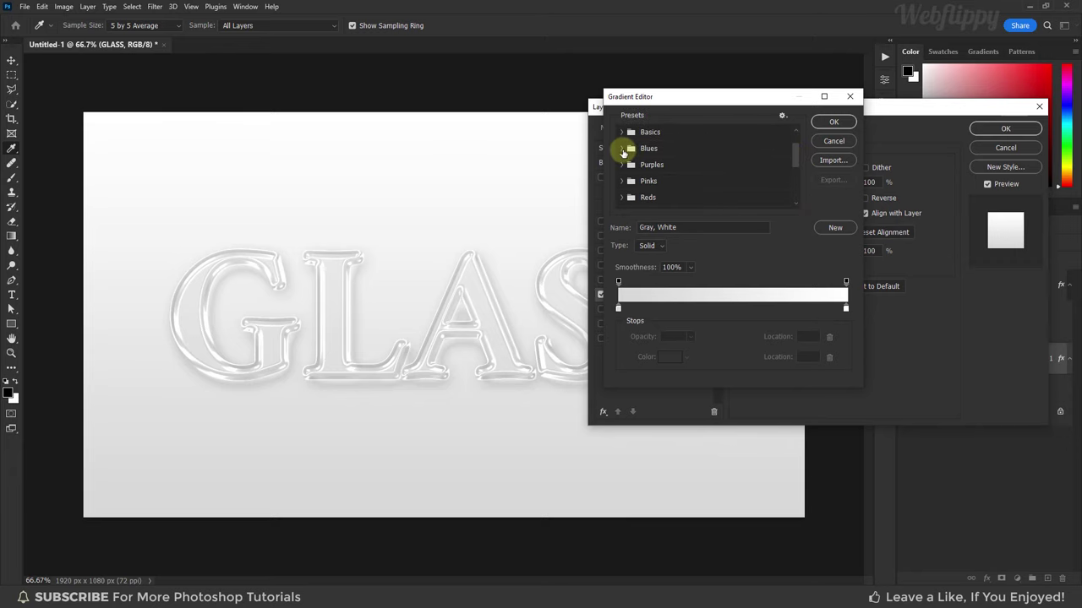
Step: Try several Blues gradient presets and settle on the dark navy Blue_30
{"action": "left_click", "coordinate": [623, 150]}
{"action": "left_click", "coordinate": [654, 182]}
{"action": "left_click", "coordinate": [674, 183]}
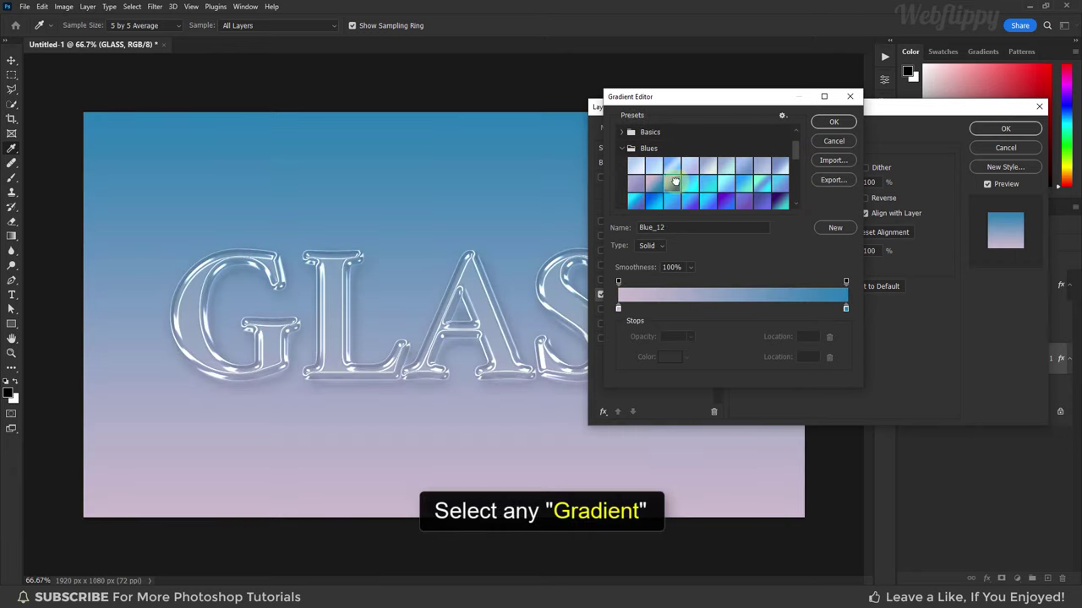
{"action": "left_click", "coordinate": [690, 183]}
{"action": "left_click", "coordinate": [726, 183]}
{"action": "left_click", "coordinate": [744, 183]}
{"action": "left_click", "coordinate": [770, 182]}
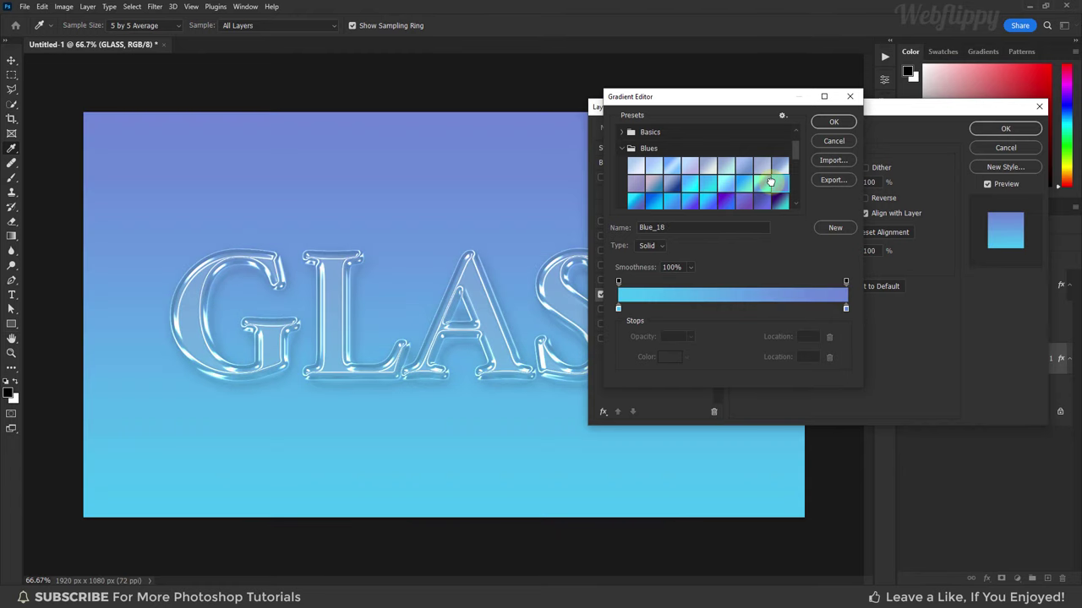
{"action": "scroll", "coordinate": [770, 183], "scroll_direction": "down", "scroll_amount": 1}
{"action": "left_click", "coordinate": [674, 193]}
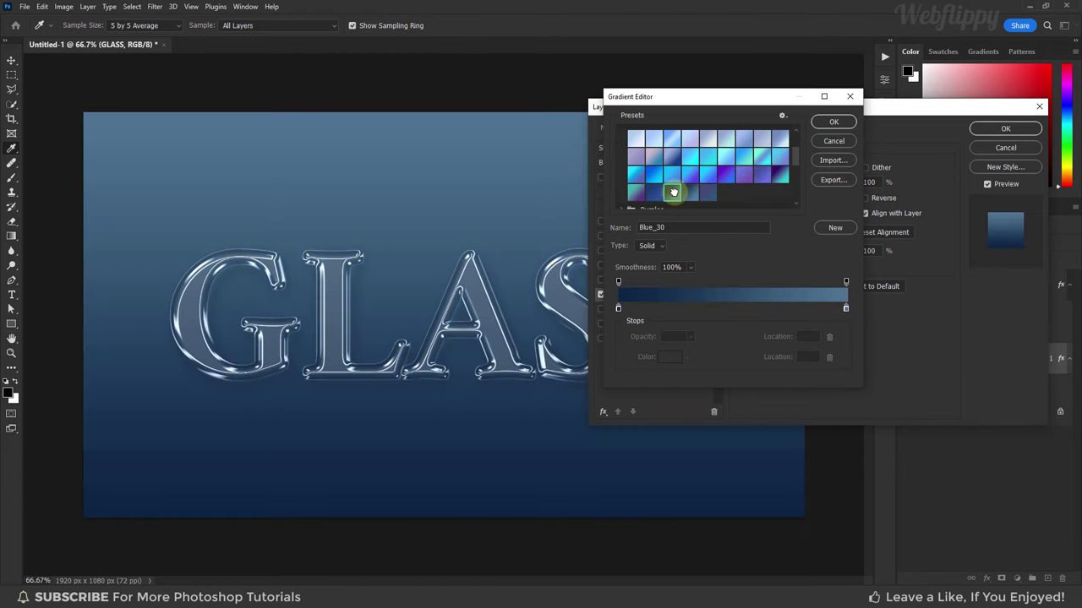
{"action": "left_click", "coordinate": [831, 122]}
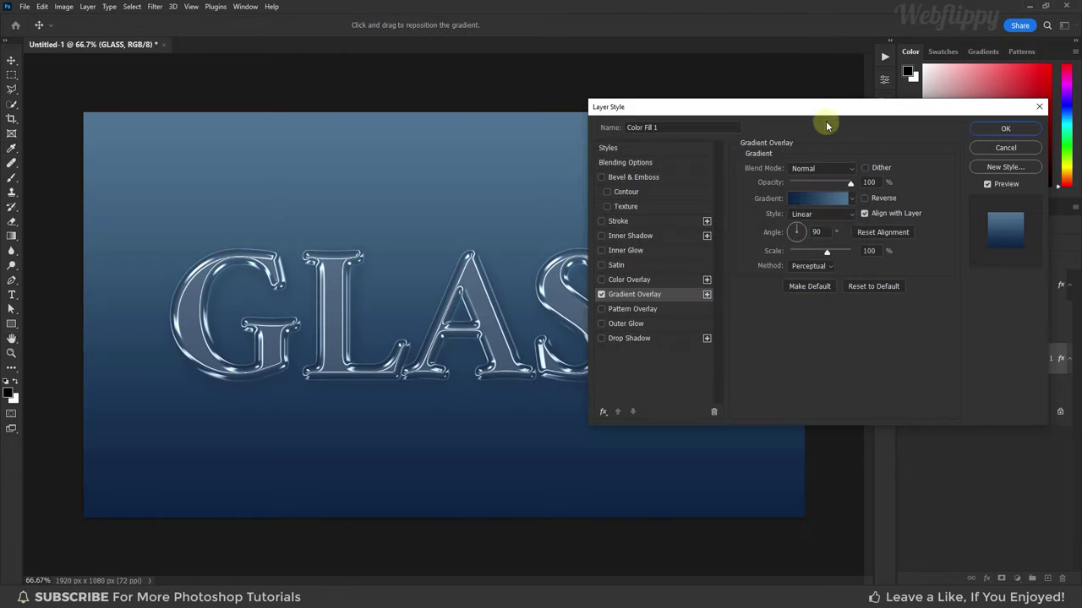
Step: Make the gradient overlay Radial, reversed, at 150% scale, and apply it
{"action": "left_click", "coordinate": [849, 213]}
{"action": "left_click", "coordinate": [842, 234]}
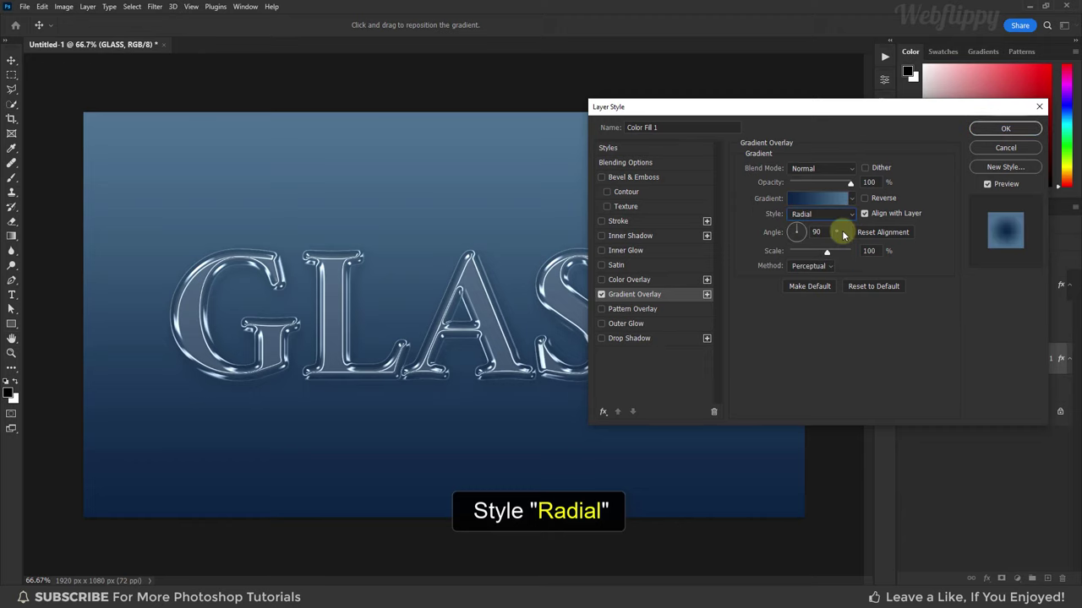
{"action": "left_click", "coordinate": [877, 199]}
{"action": "left_click_drag", "start_coordinate": [829, 253], "coordinate": [850, 252]}
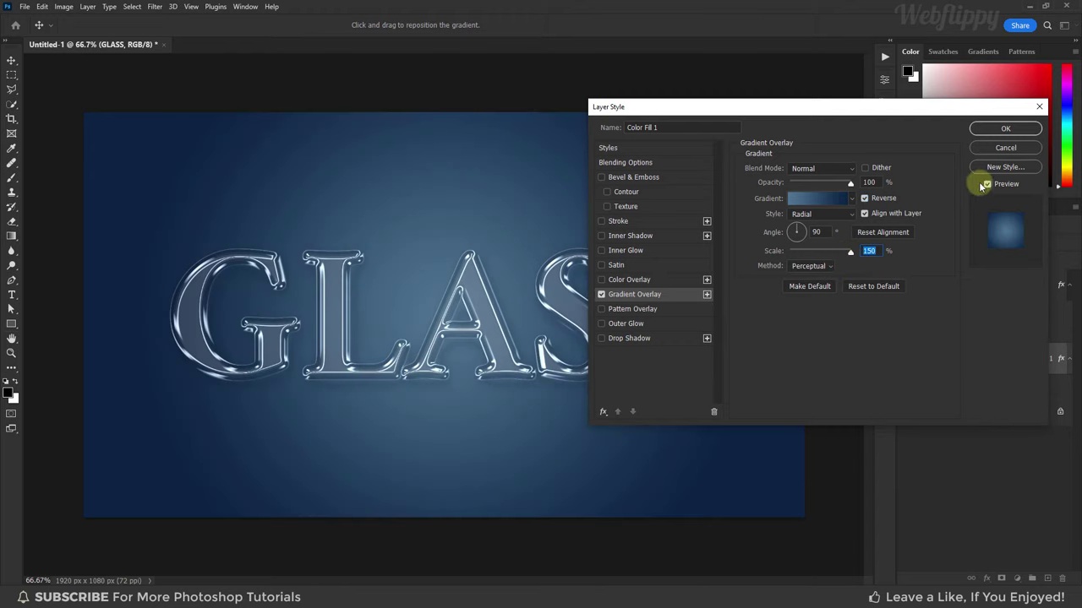
{"action": "left_click", "coordinate": [992, 129]}
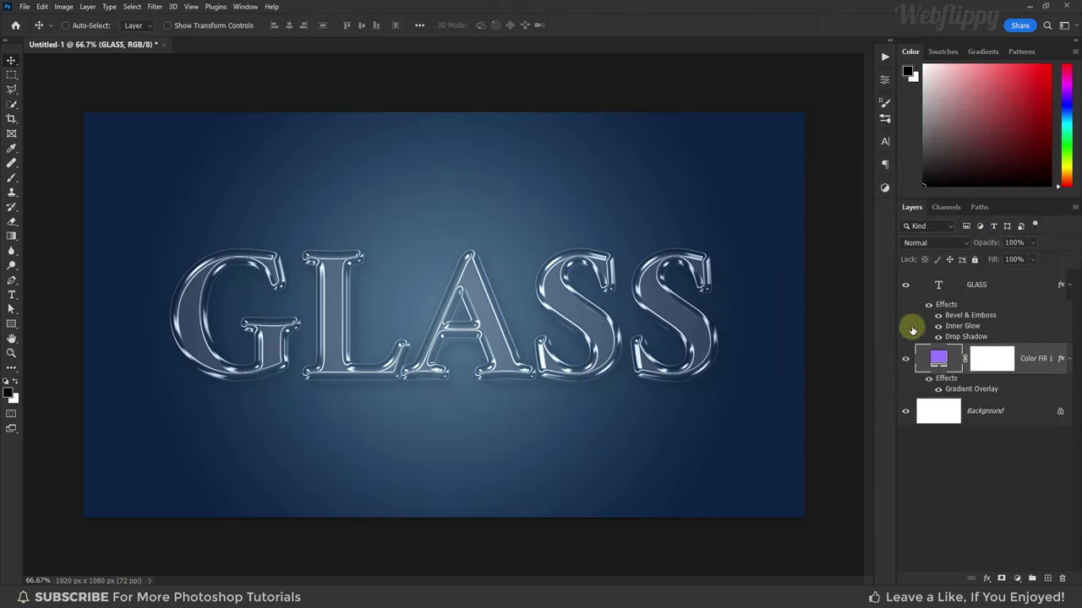
Step: Toggle the background fill to compare, then copy the GLASS text layer's style
{"action": "left_click", "coordinate": [906, 359]}
{"action": "left_click", "coordinate": [906, 360]}
{"action": "left_click", "coordinate": [1001, 288]}
{"action": "right_click", "coordinate": [1004, 288]}
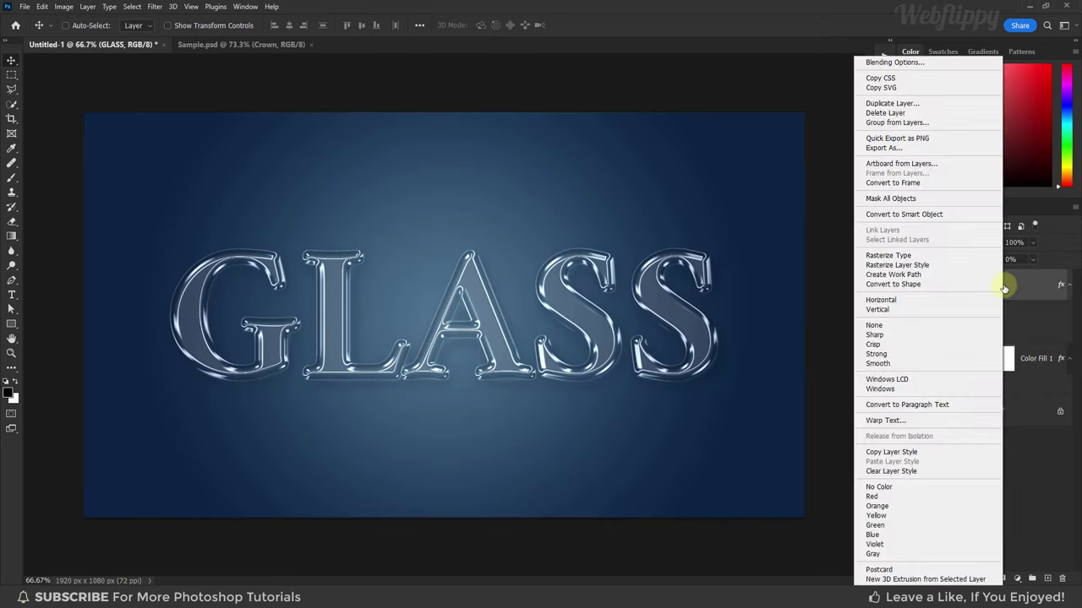
{"action": "left_click", "coordinate": [937, 455]}
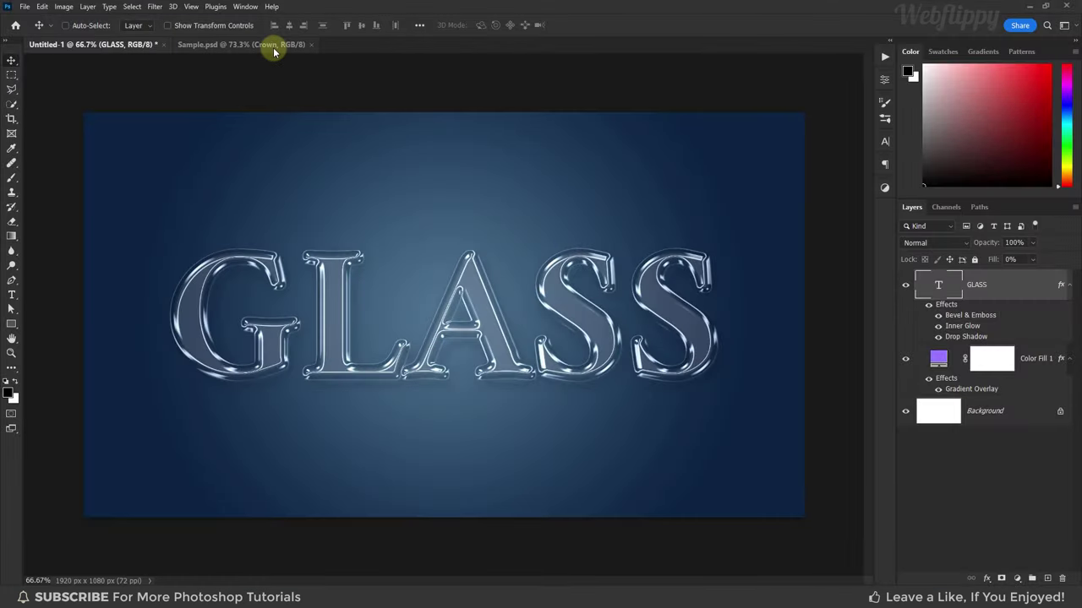
Step: Switch to Sample.psd and toggle the crown, heart and butterfly layers' visibility to inspect them
{"action": "left_click", "coordinate": [273, 44]}
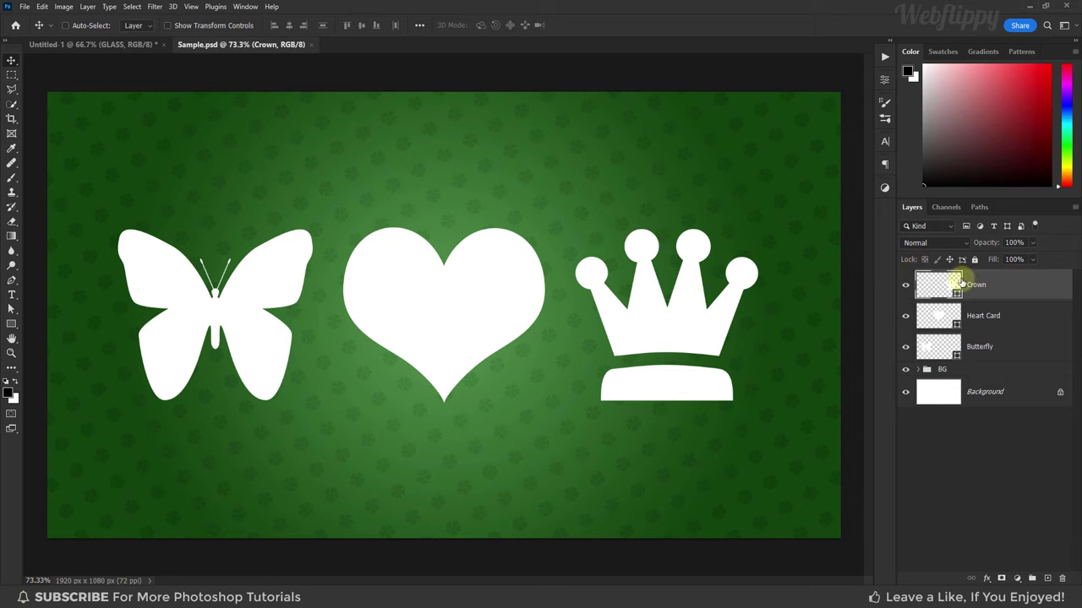
{"action": "left_click", "coordinate": [905, 285]}
{"action": "left_click", "coordinate": [904, 285]}
{"action": "left_click", "coordinate": [905, 315]}
{"action": "left_click", "coordinate": [905, 316]}
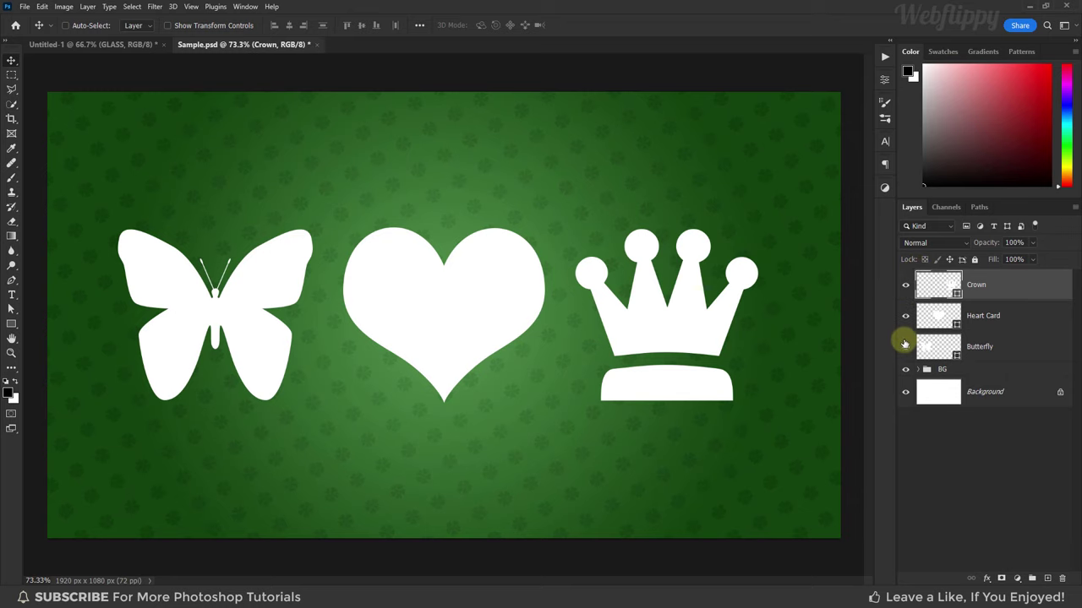
{"action": "left_click", "coordinate": [905, 346]}
{"action": "left_click", "coordinate": [905, 346]}
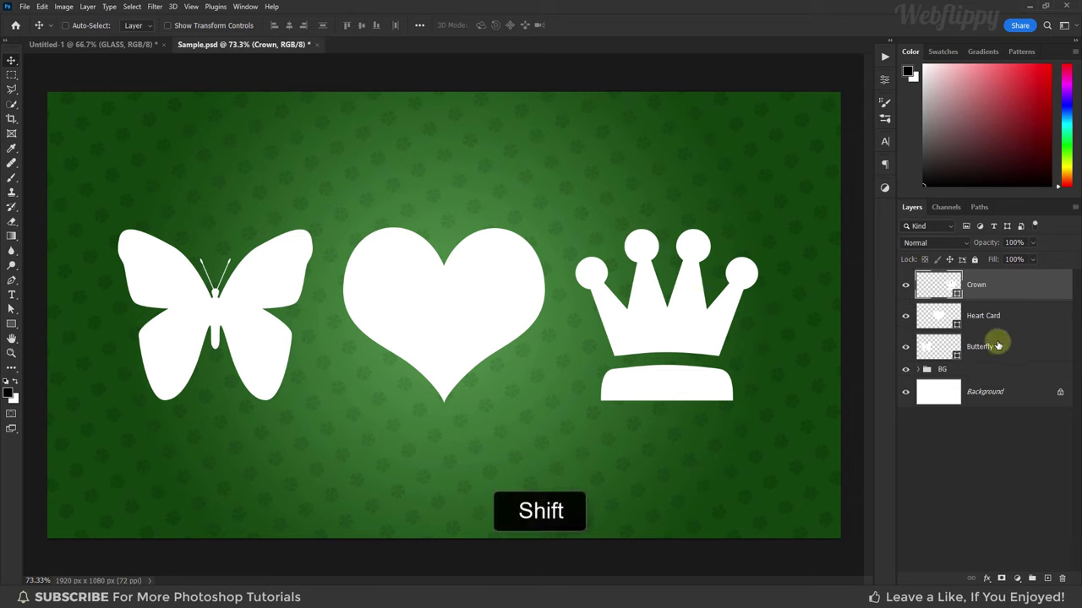
Step: Paste the glass style onto Crown, Heart Card and Butterfly, then toggle the heart to compare
{"action": "left_click", "coordinate": [998, 341], "text": "shift"}
{"action": "right_click", "coordinate": [1008, 290]}
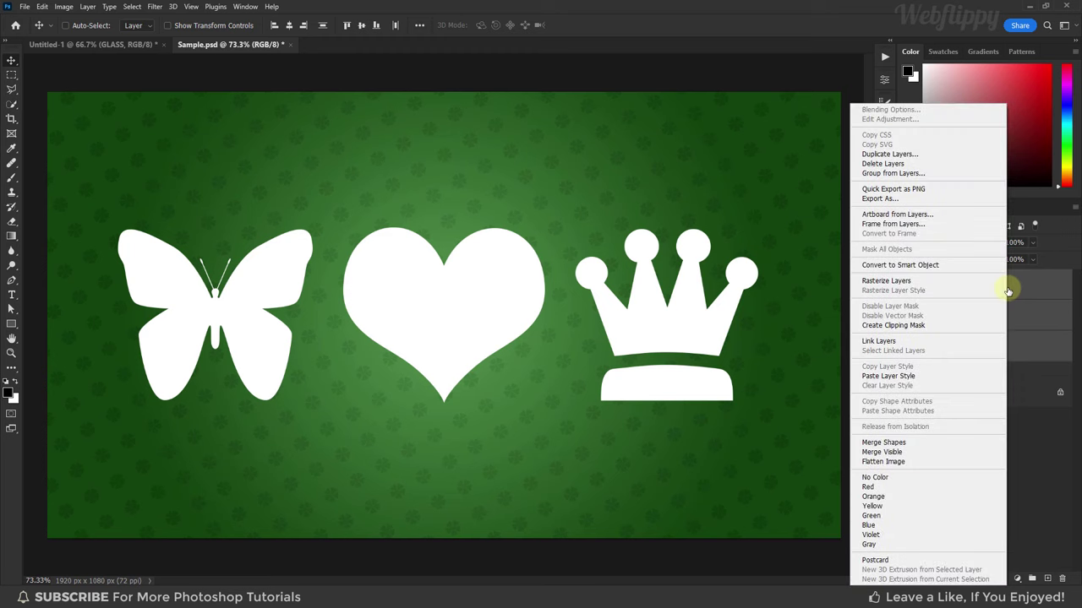
{"action": "left_click", "coordinate": [935, 384]}
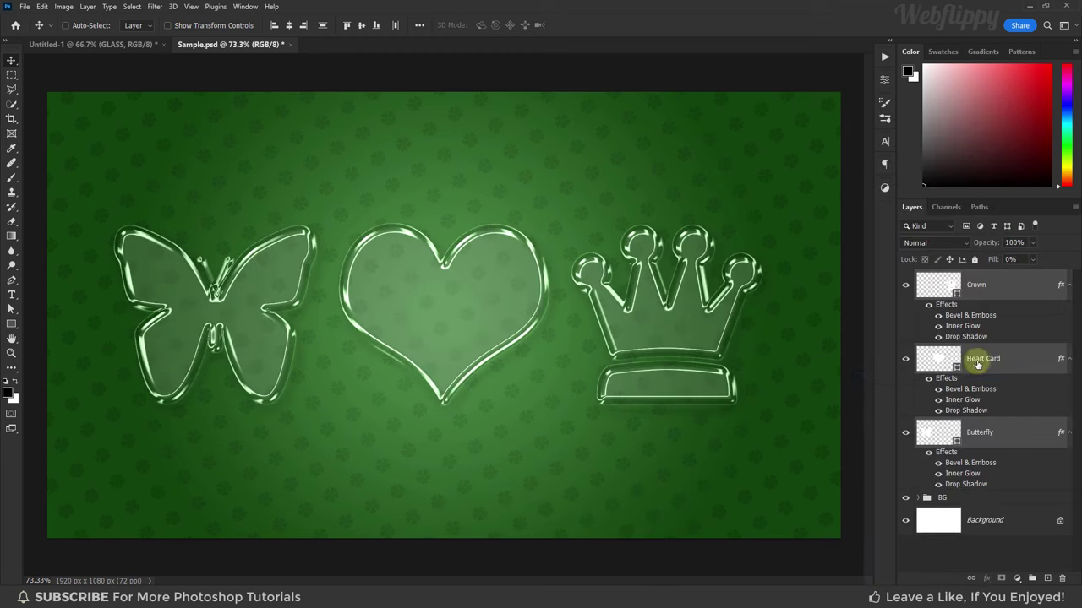
{"action": "left_click", "coordinate": [970, 359]}
{"action": "left_click", "coordinate": [906, 359]}
{"action": "left_click", "coordinate": [906, 360]}
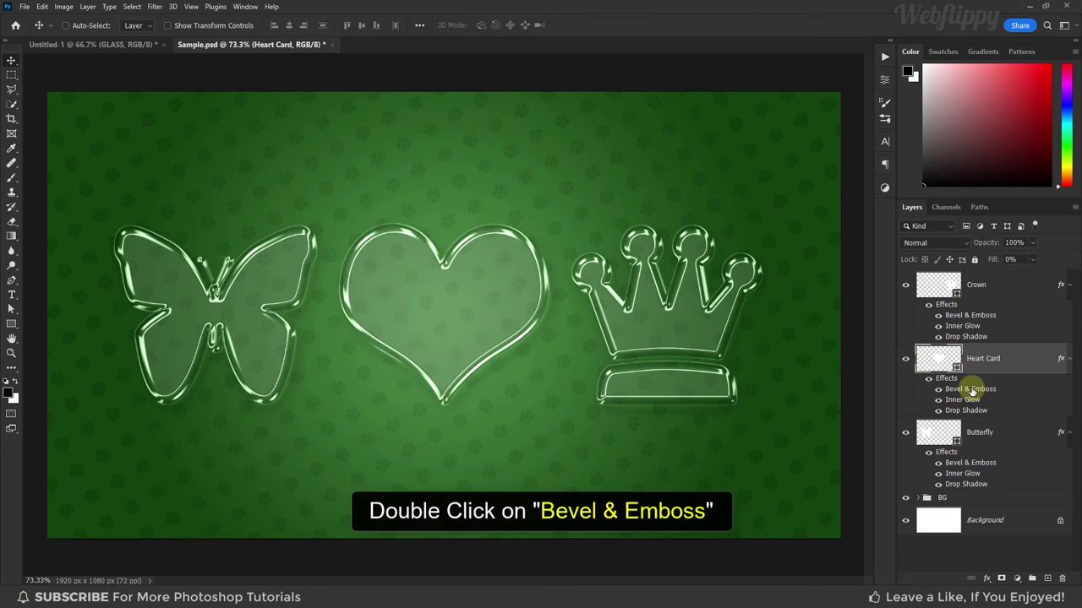
Step: Set Heart Card's Bevel & Emboss to 168% depth and 16 px size
{"action": "double_click", "coordinate": [971, 390]}
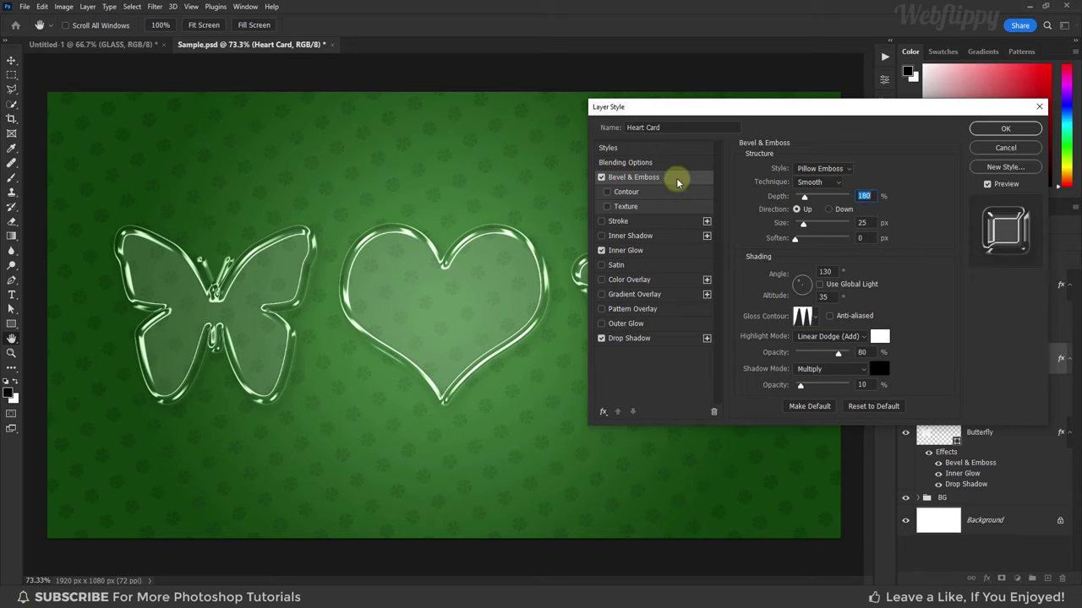
{"action": "left_click_drag", "start_coordinate": [804, 197], "coordinate": [801, 224]}
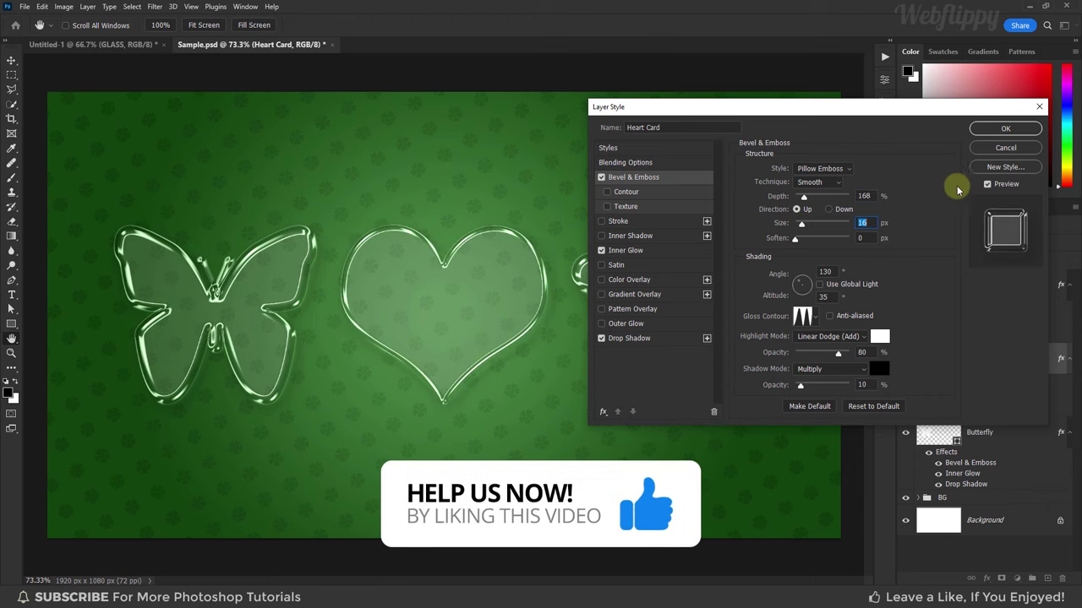
{"action": "left_click", "coordinate": [1005, 128]}
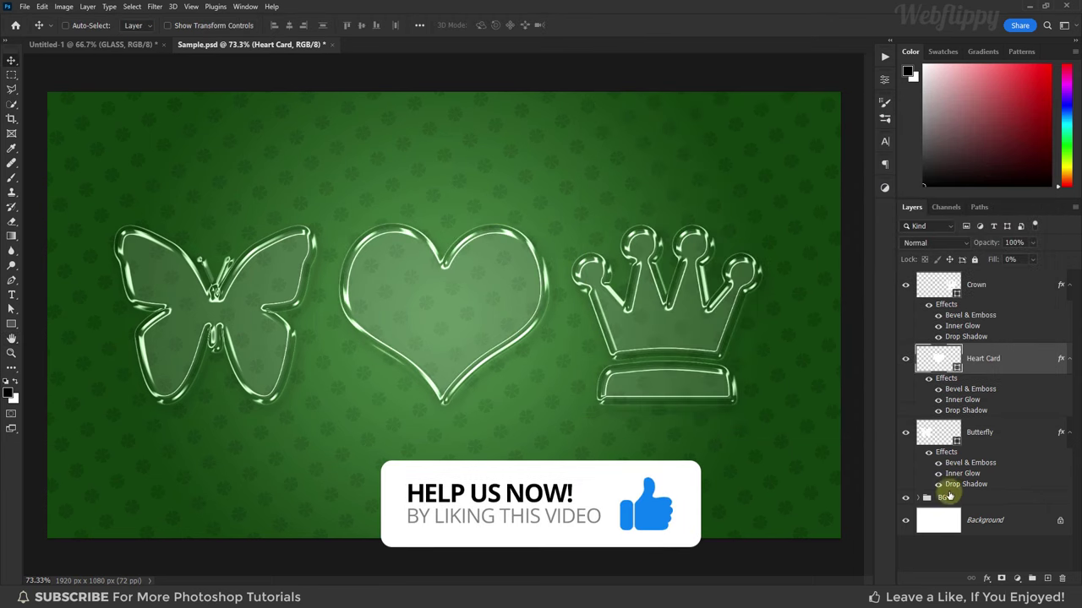
{"action": "left_click", "coordinate": [945, 498]}
{"action": "left_click", "coordinate": [906, 498]}
{"action": "left_click", "coordinate": [906, 499]}
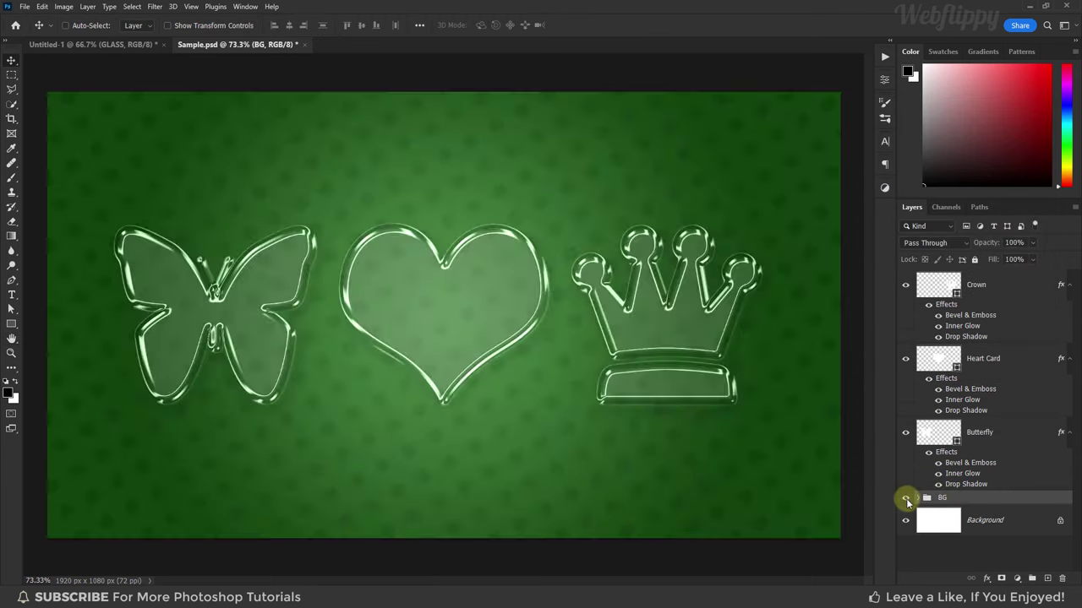